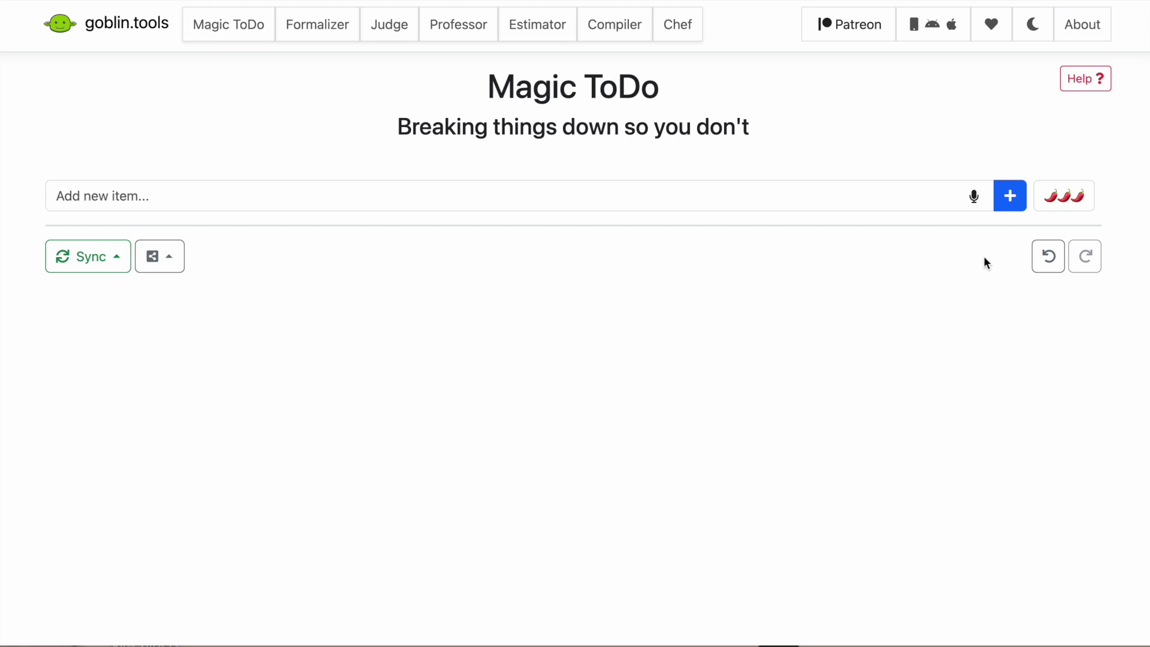
Set spiciness to one chili and add the task 'Write a lesson plan for a college english course'.
left_click(1066, 200)
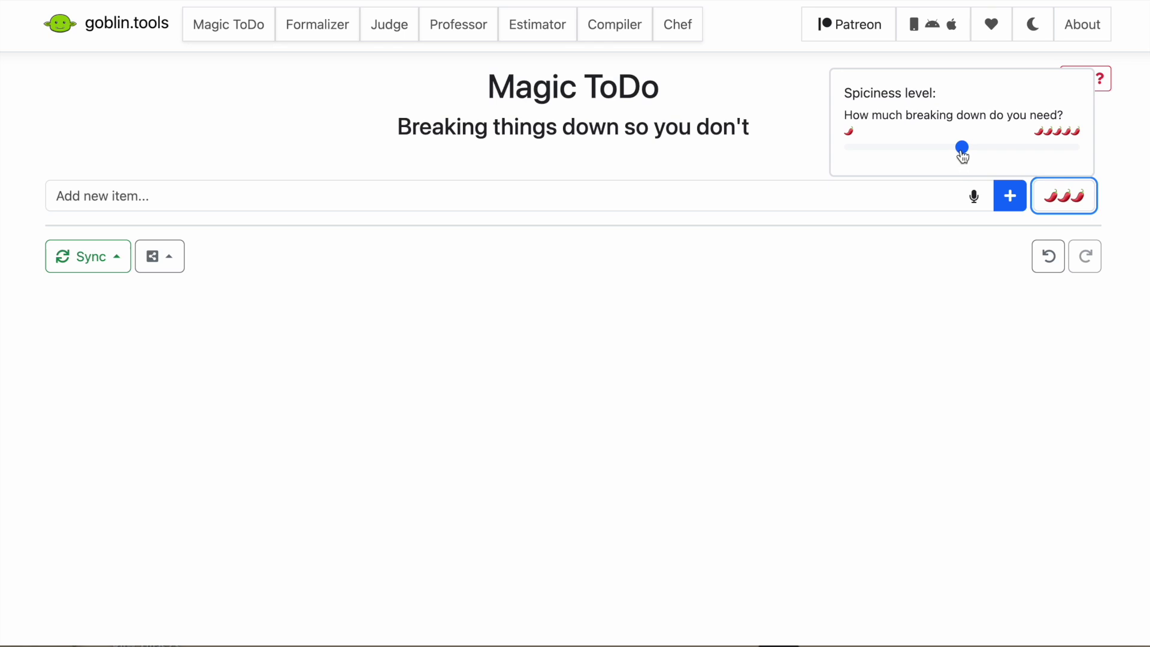
left_click_drag(963, 156, 841, 157)
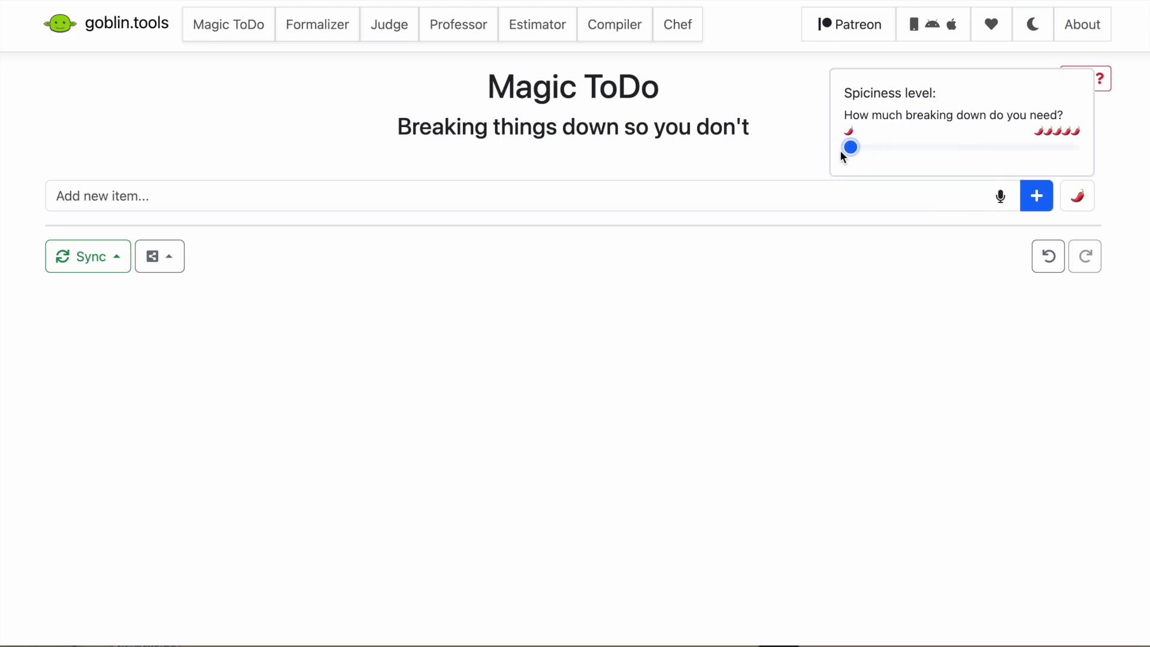
left_click(786, 197)
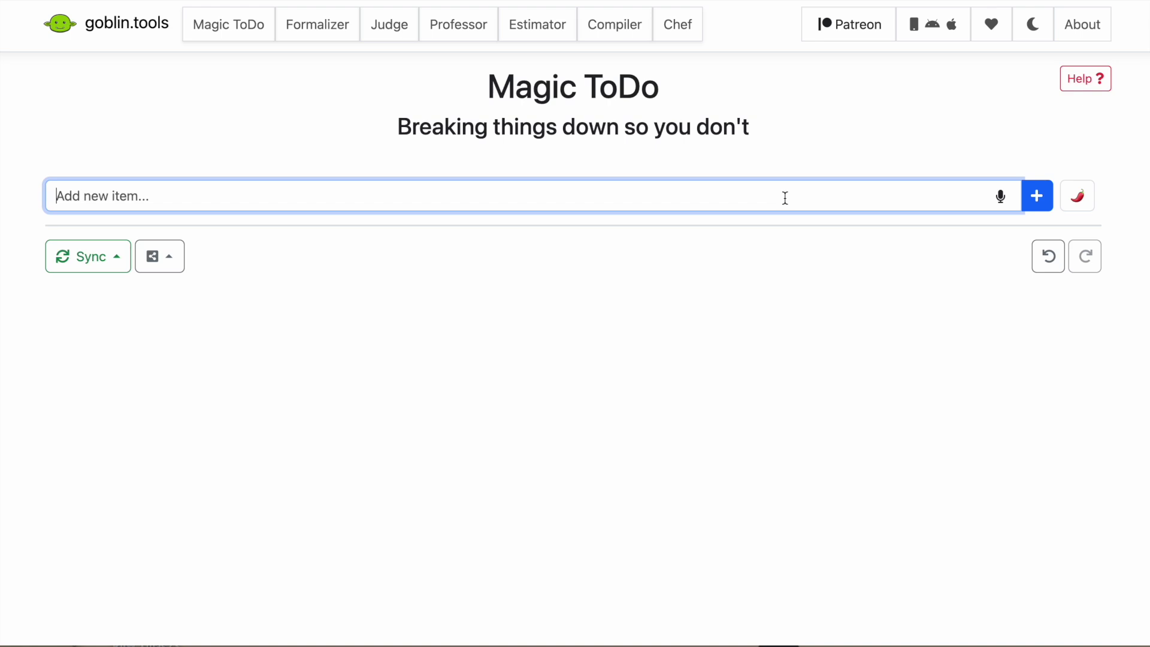
type("Write a lesson plan for a coll")
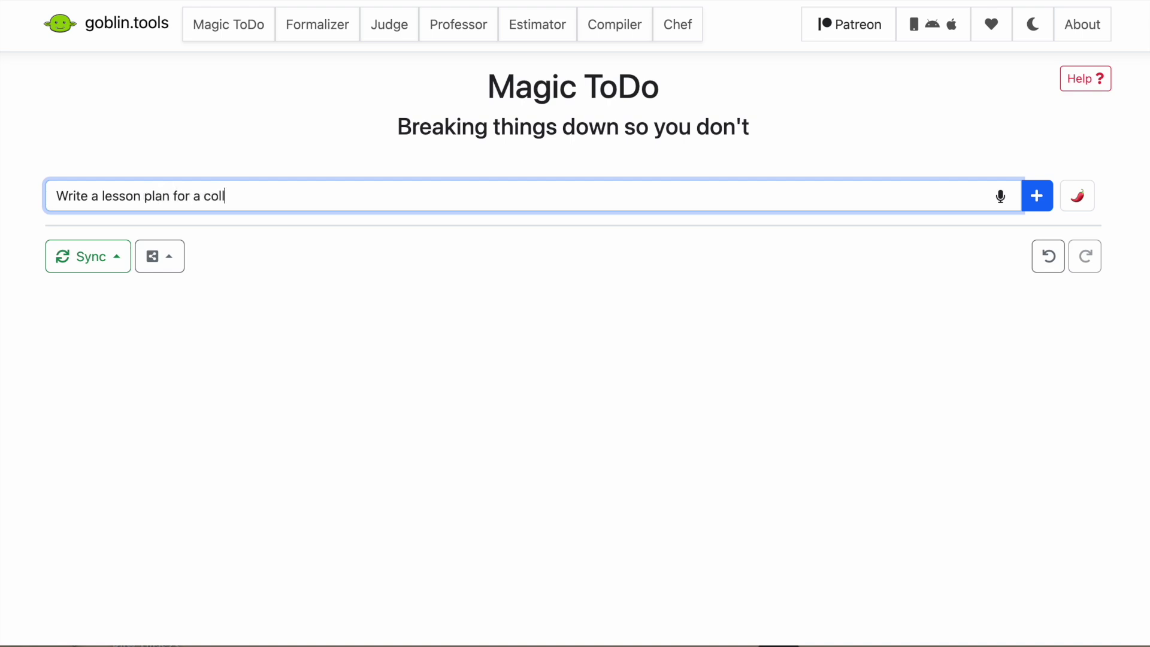
type("ege english course")
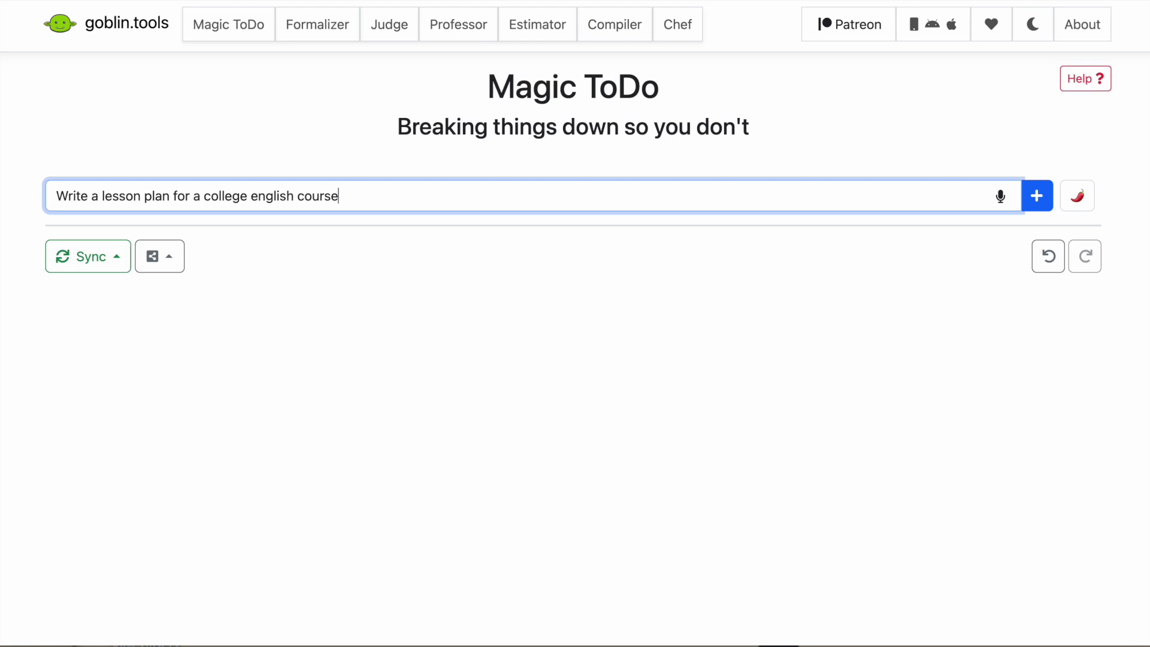
key("Return")
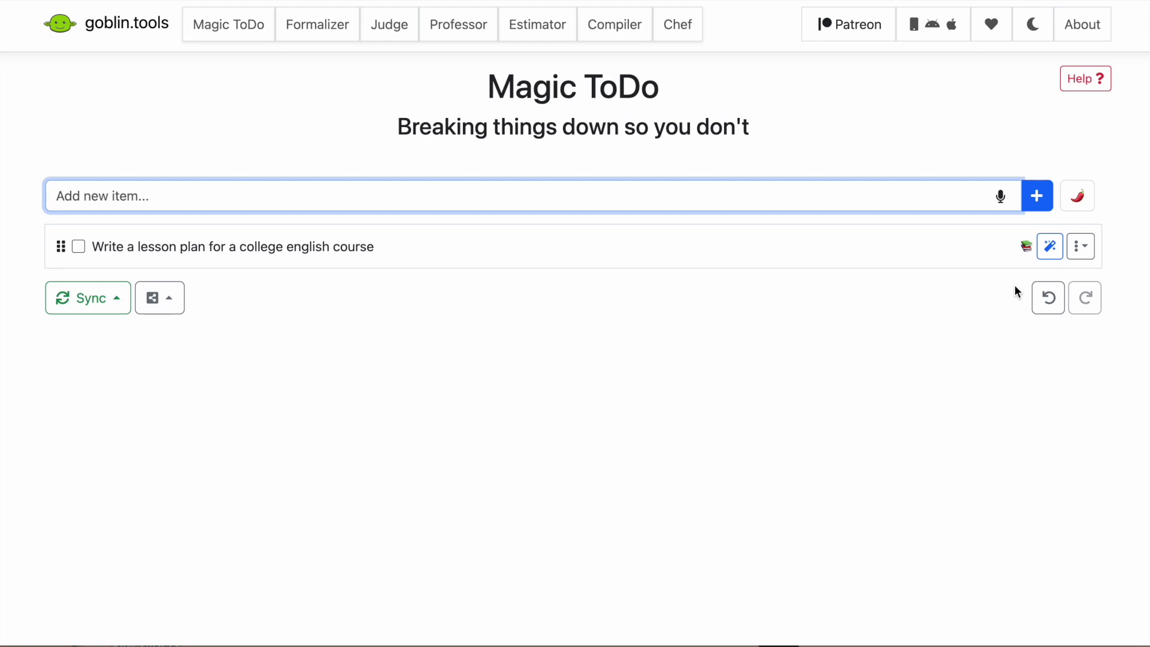
left_click(1081, 255)
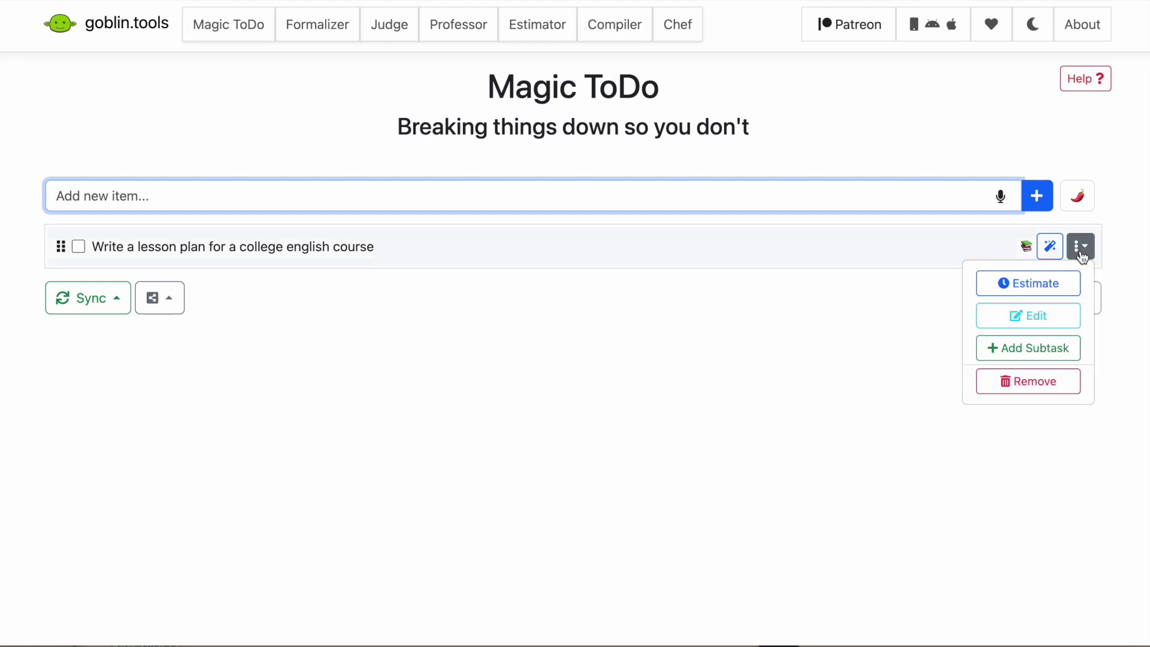
left_click(1050, 349)
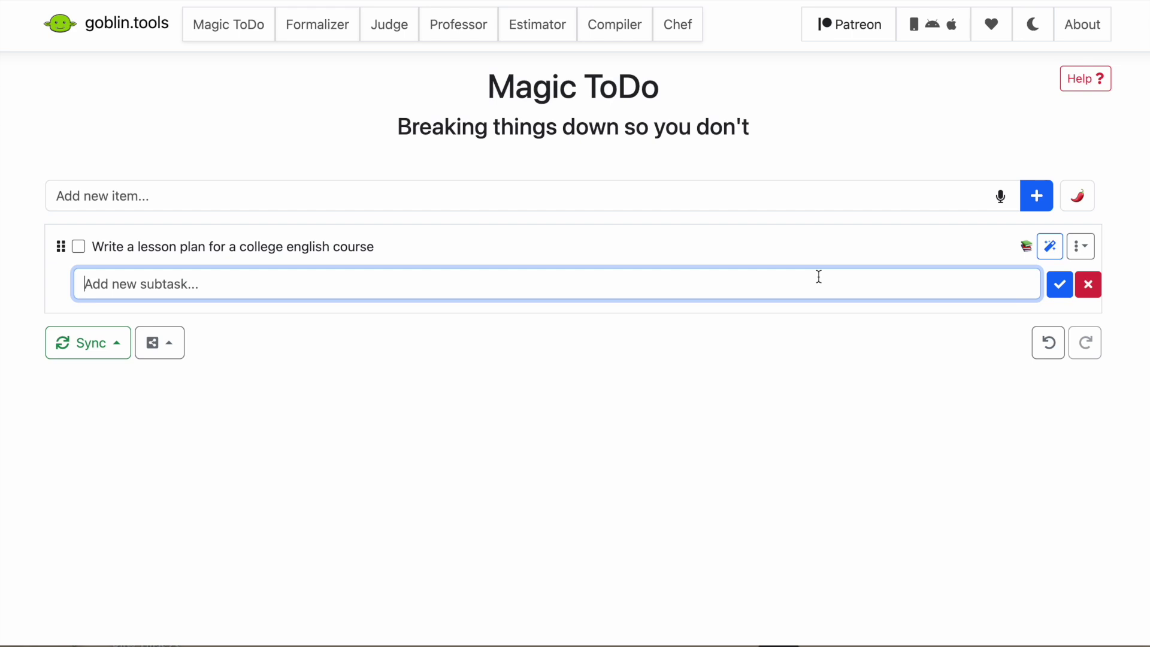
left_click(1088, 285)
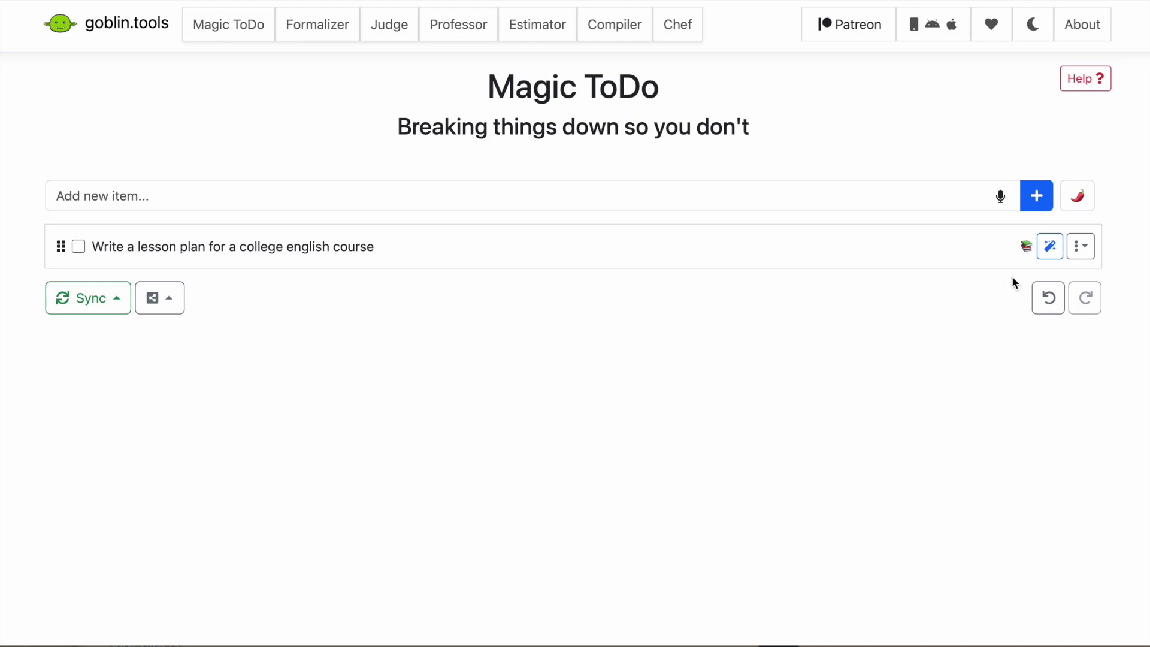
left_click(1052, 246)
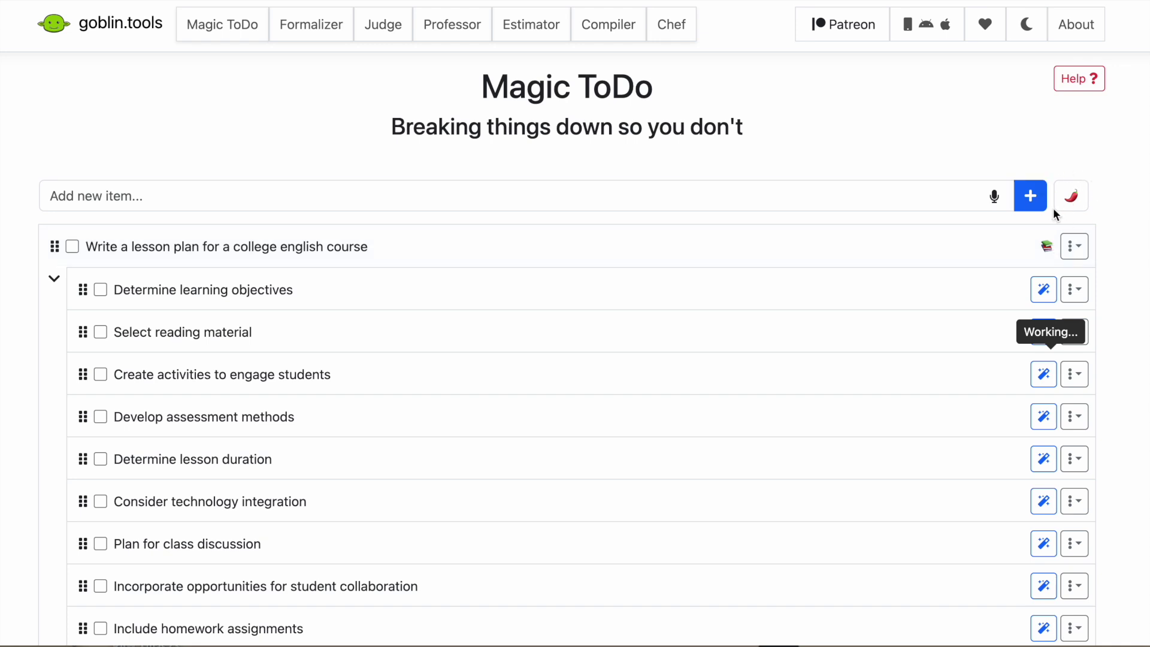
Drag 'Create activities to engage students' above 'Select reading material' in the lesson-plan subtasks.
scroll(897, 281, "down", 3)
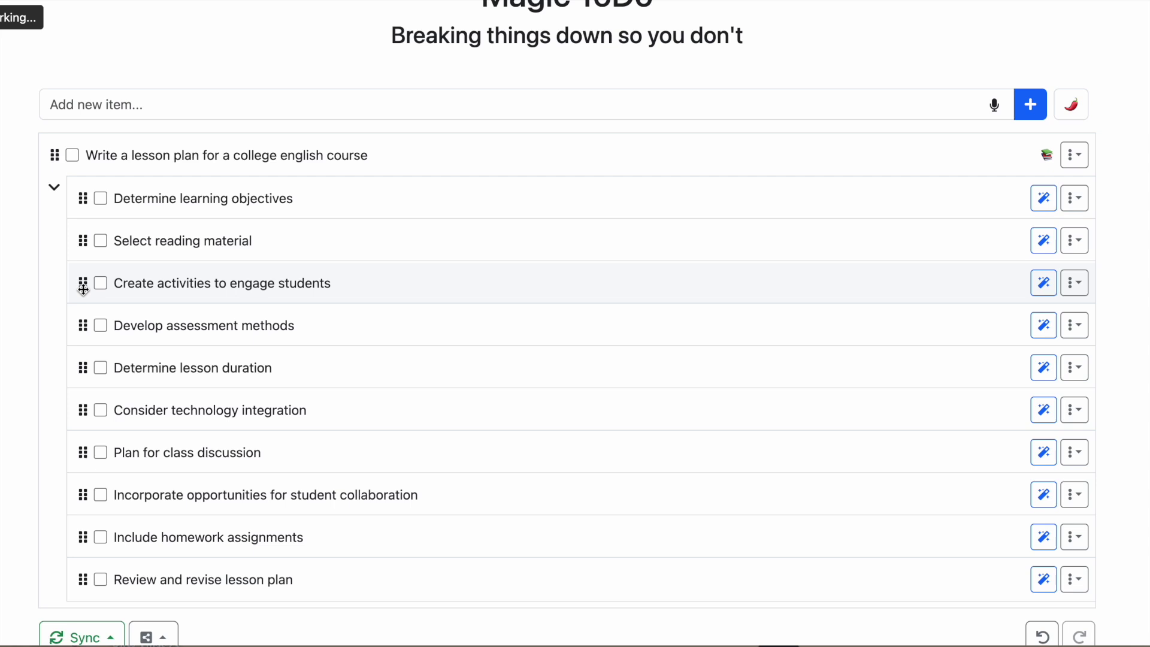
left_click_drag(83, 286, 82, 249)
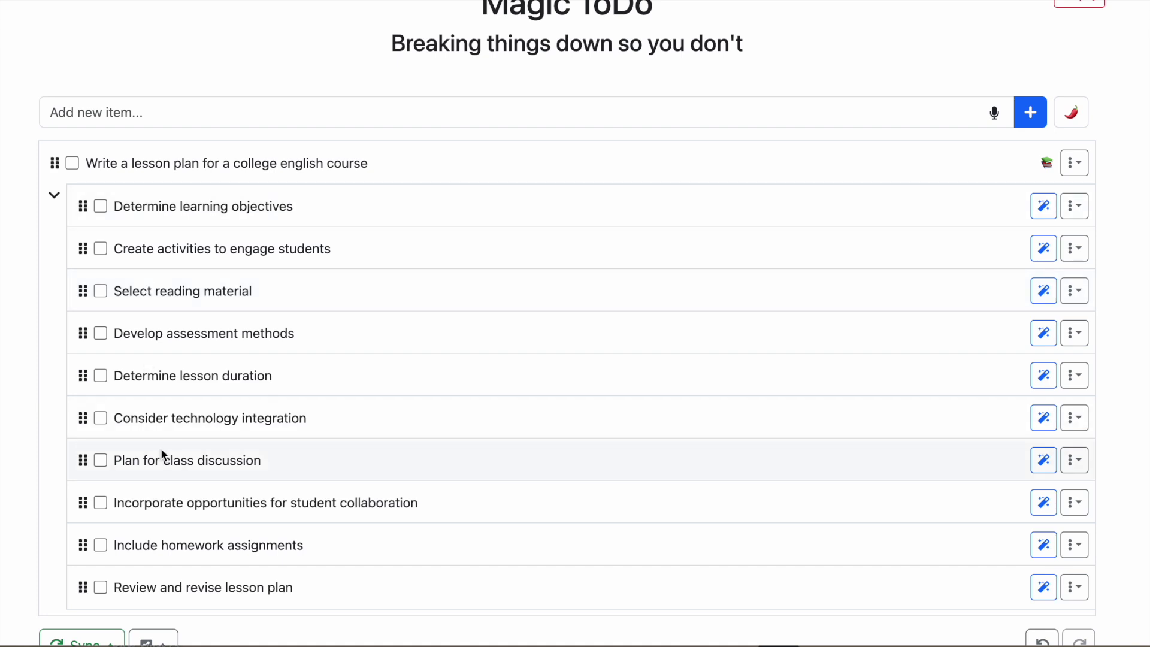
scroll(161, 448, "down", 1)
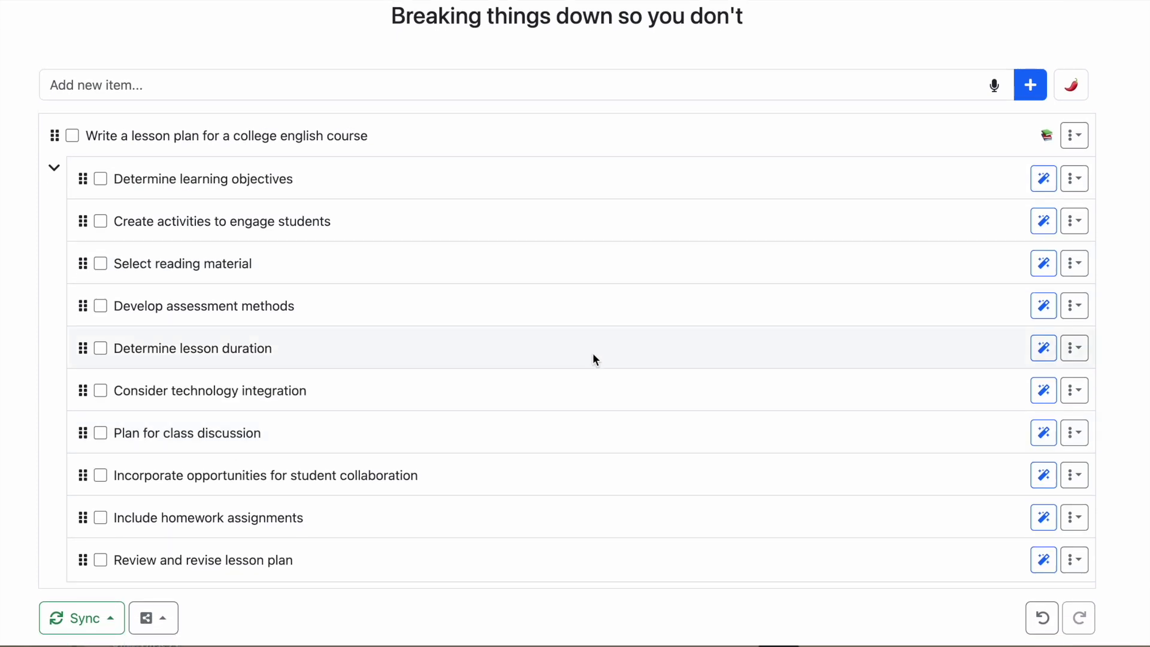
Add a test subtask named 'Task' to the lesson plan, then delete it.
left_click(1075, 142)
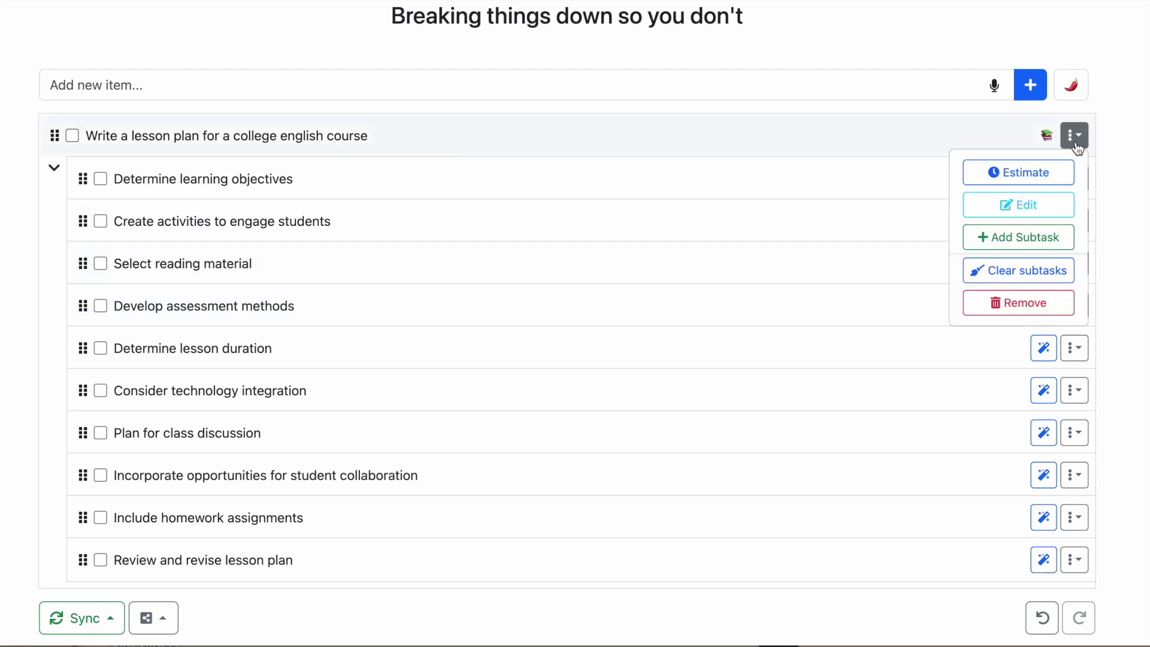
left_click(1029, 240)
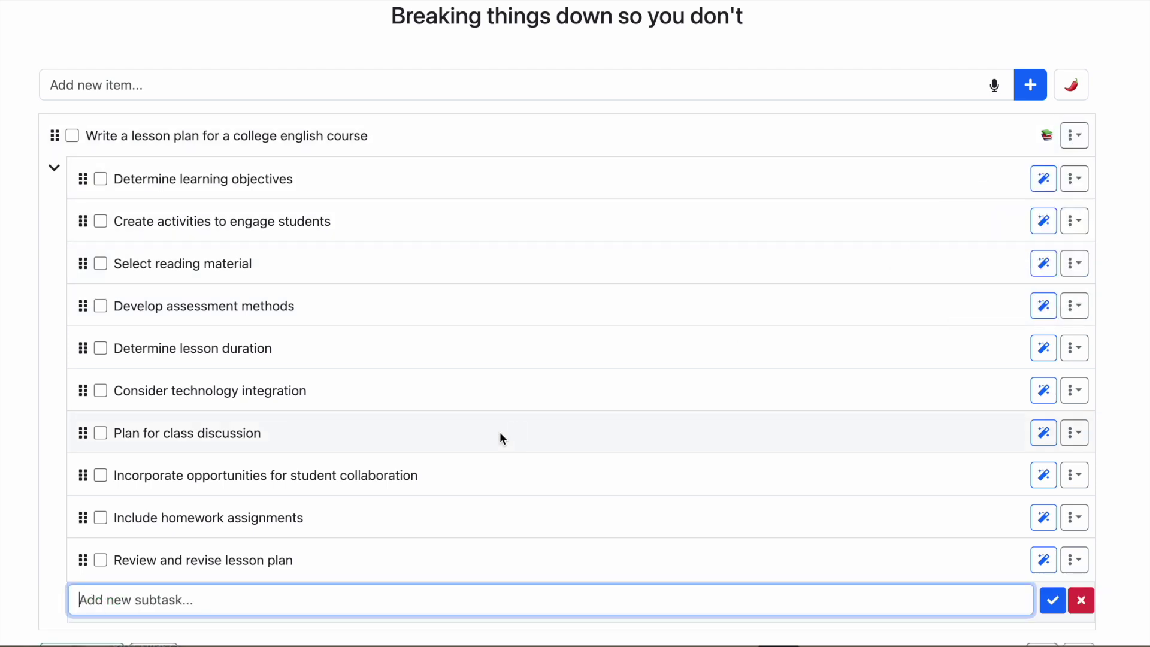
type("Task")
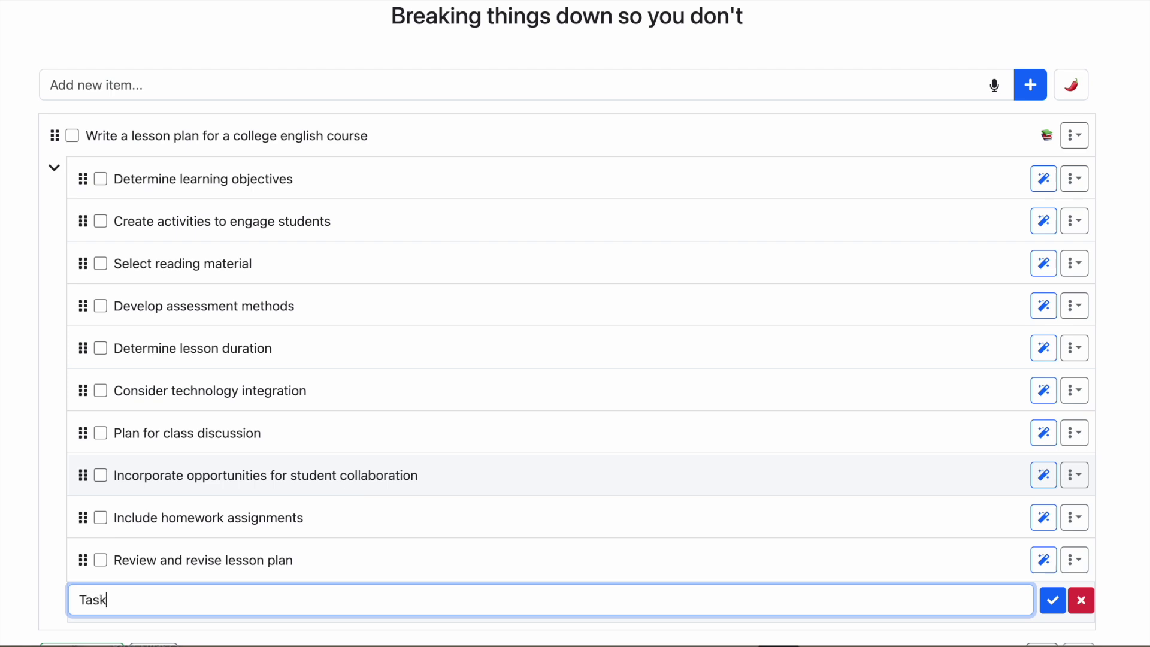
key("Return")
left_click(82, 604)
mouse_move(82, 604)
left_mouse_down()
mouse_move(74, 314)
mouse_move(75, 605)
left_mouse_up()
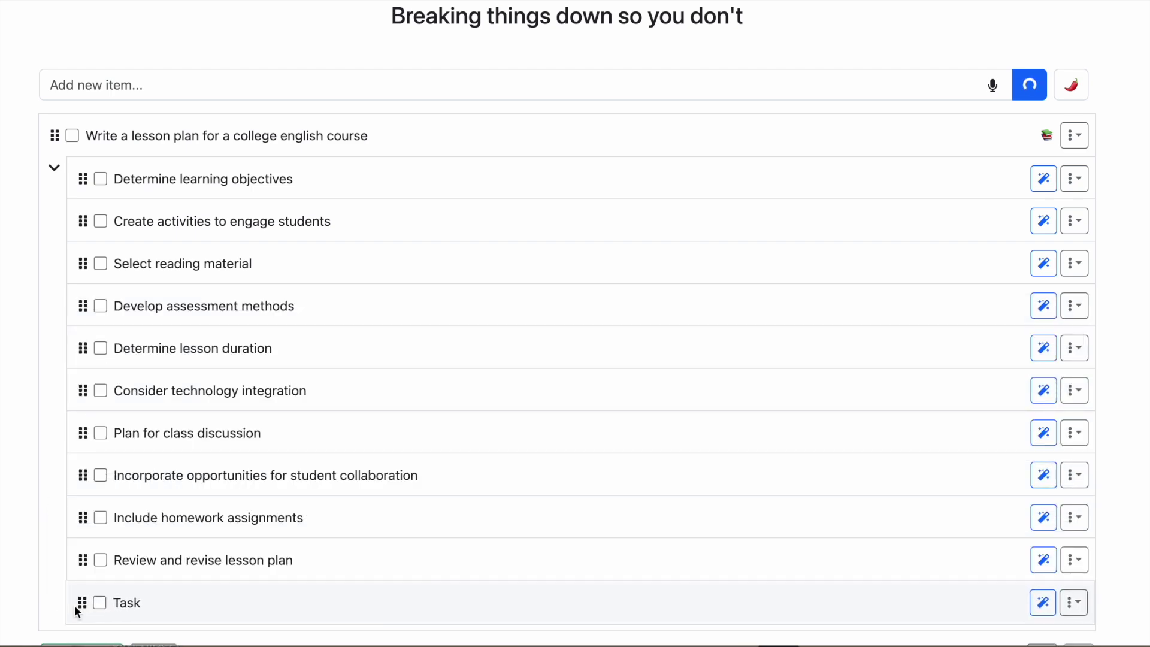
scroll(599, 593, "down", 1)
left_click(1074, 570)
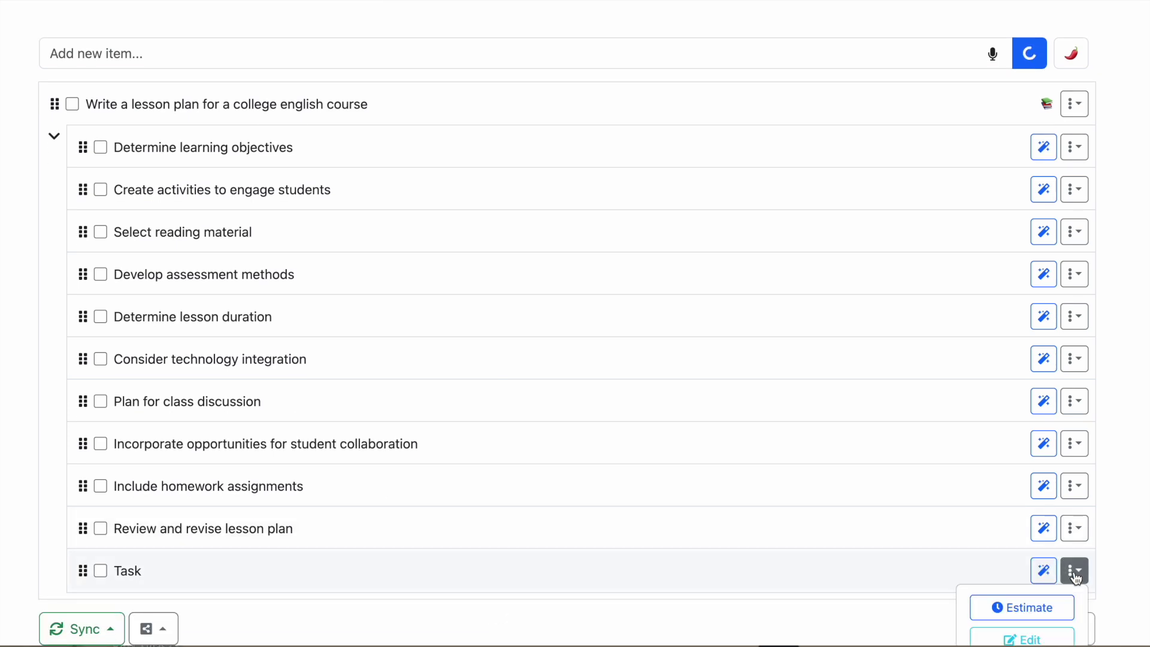
scroll(1032, 573, "down", 2)
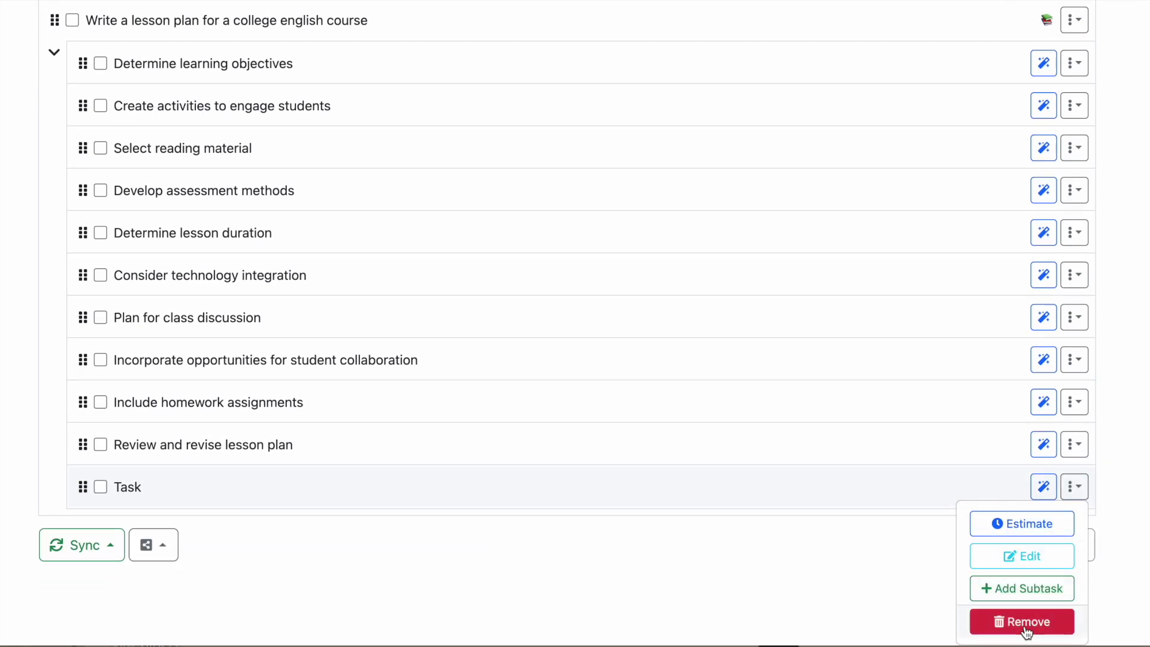
left_click(1027, 626)
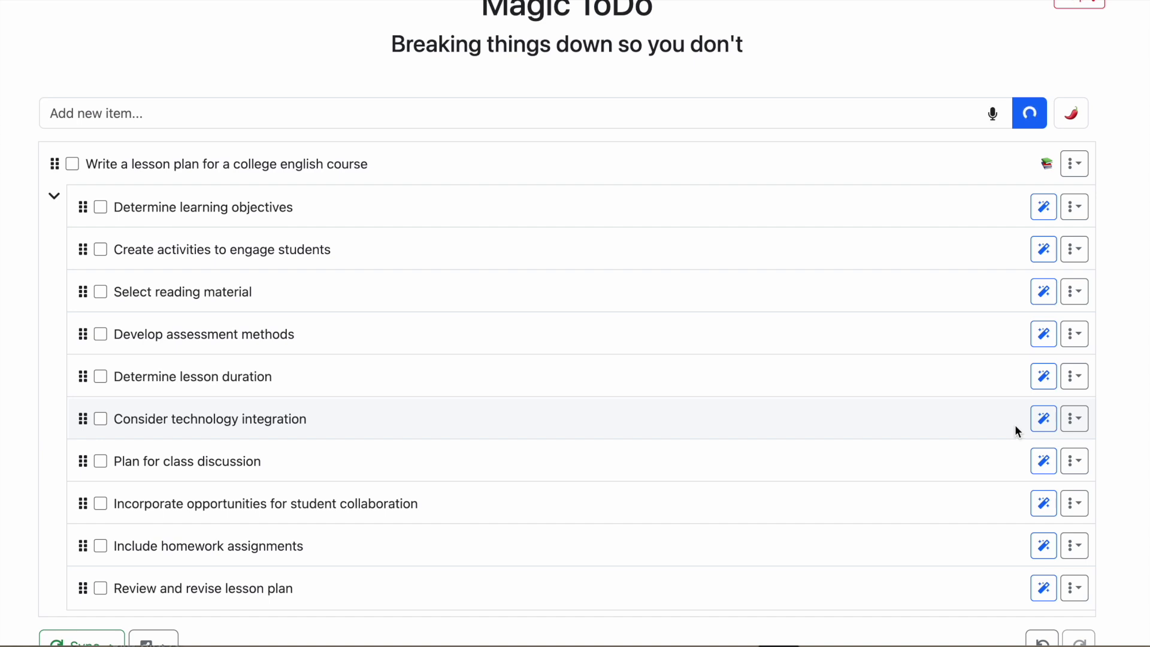
Remove the 'Consider technology integration' subtask from the lesson plan.
left_click(1075, 418)
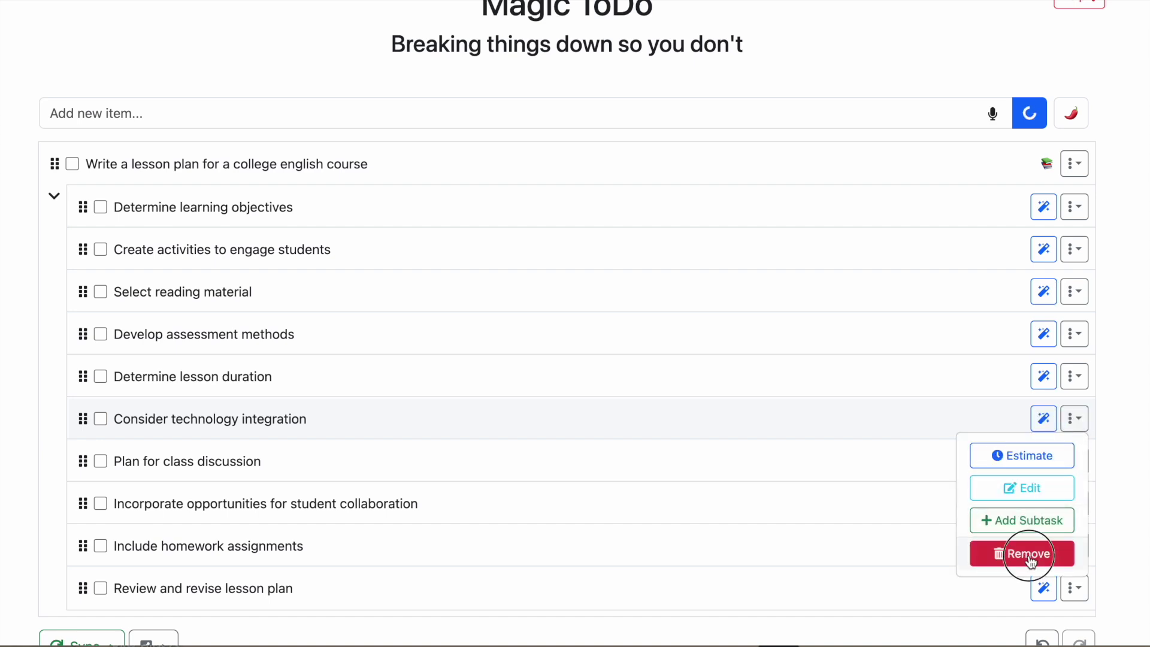
left_click(1000, 554)
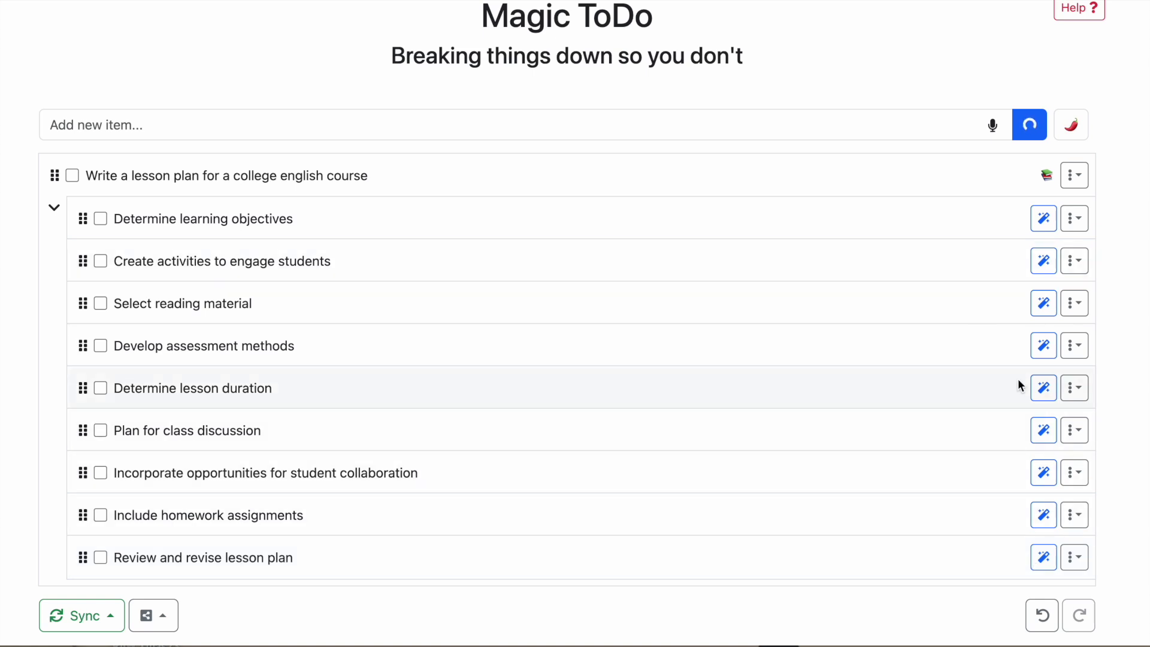
left_click(1075, 176)
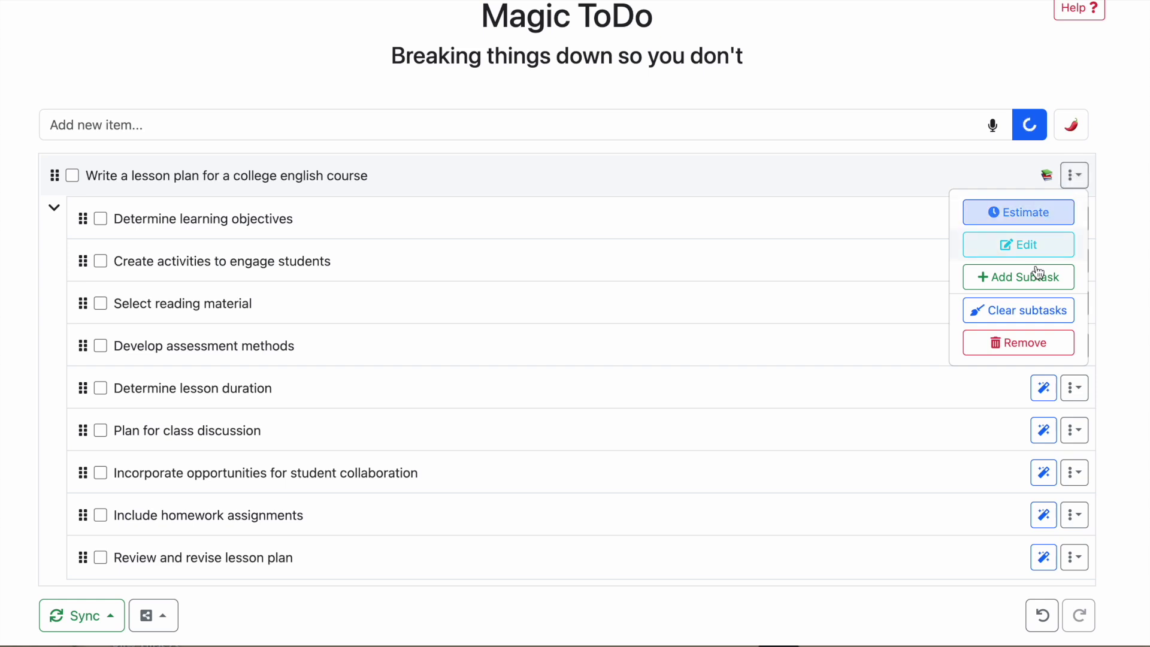
left_click(1016, 312)
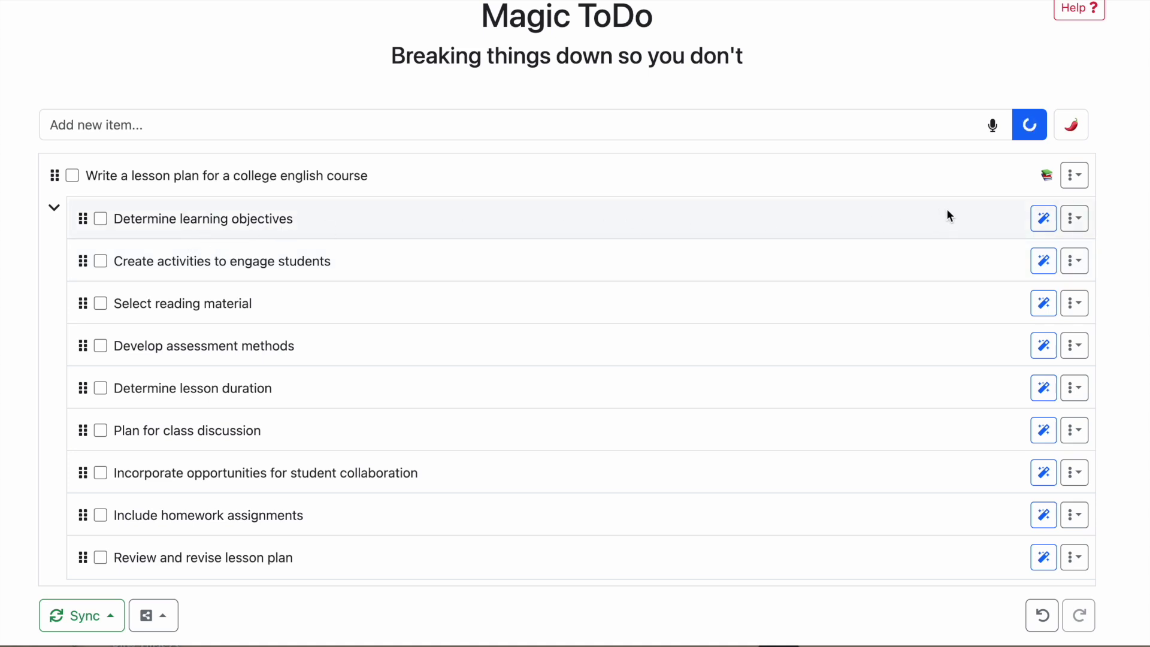
Break down Determine learning objectives, Develop assessment methods and Develop assessment tools into subtasks.
left_click(1043, 222)
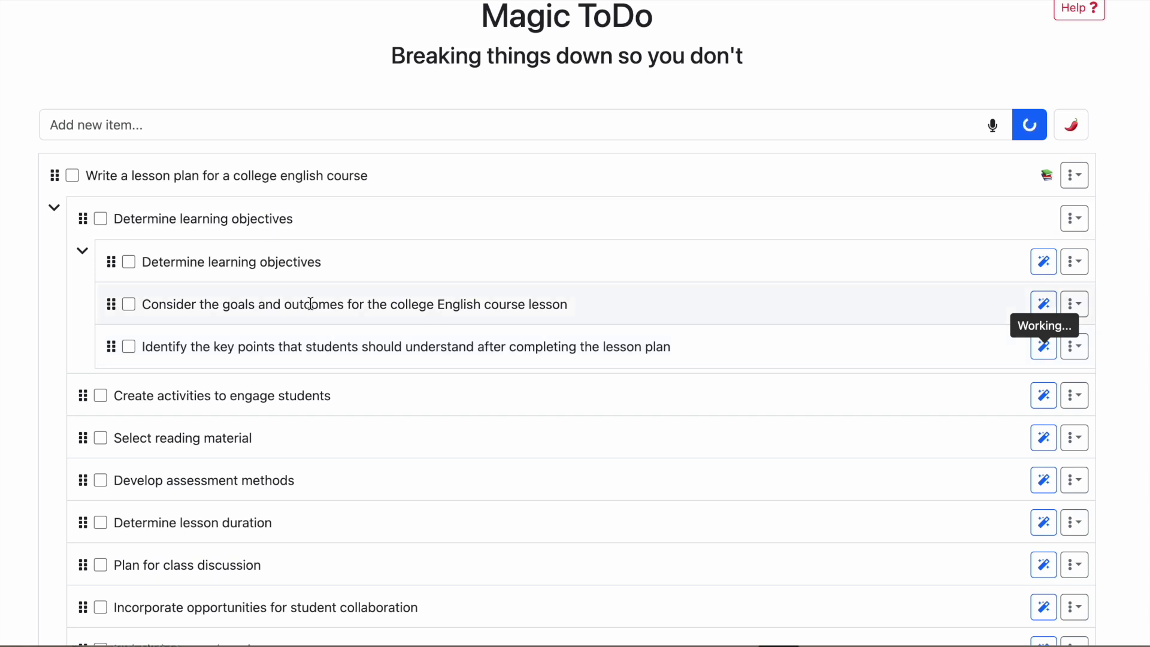
scroll(310, 305, "down", 2)
scroll(311, 304, "down", 2)
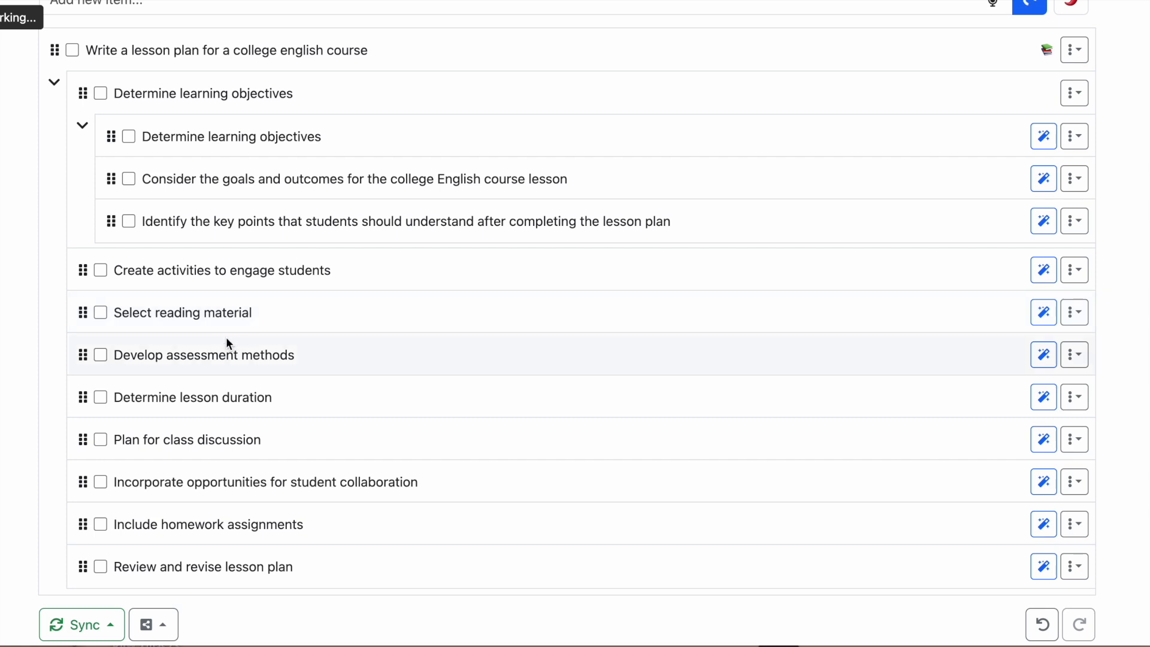
left_click(1042, 362)
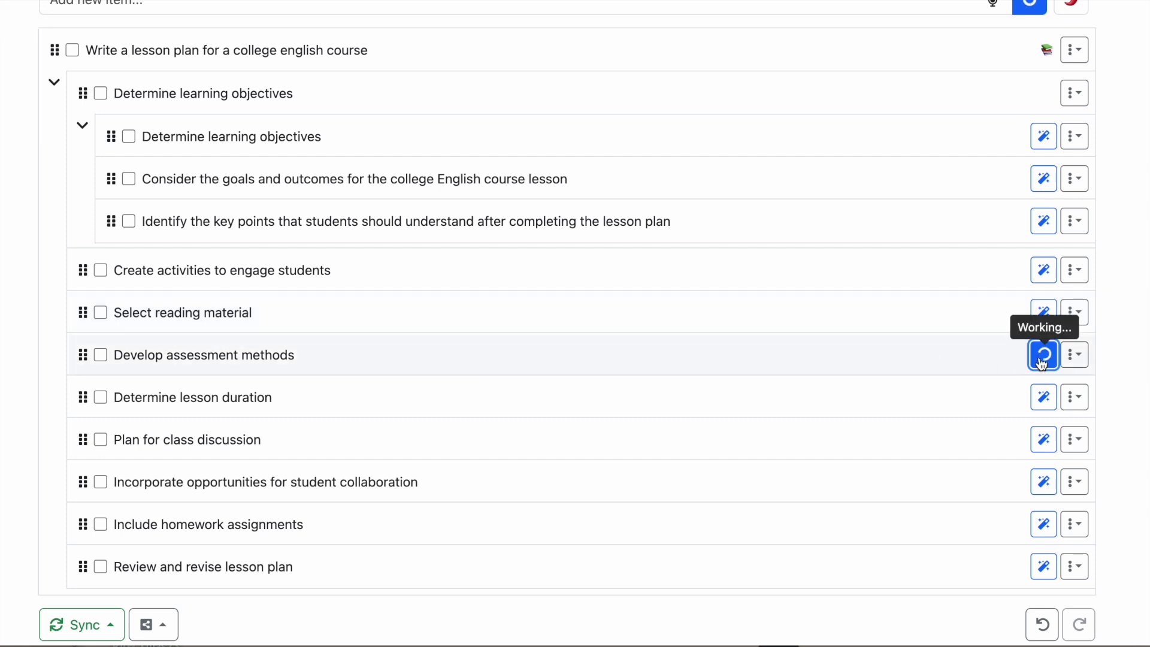
scroll(716, 360, "down", 2)
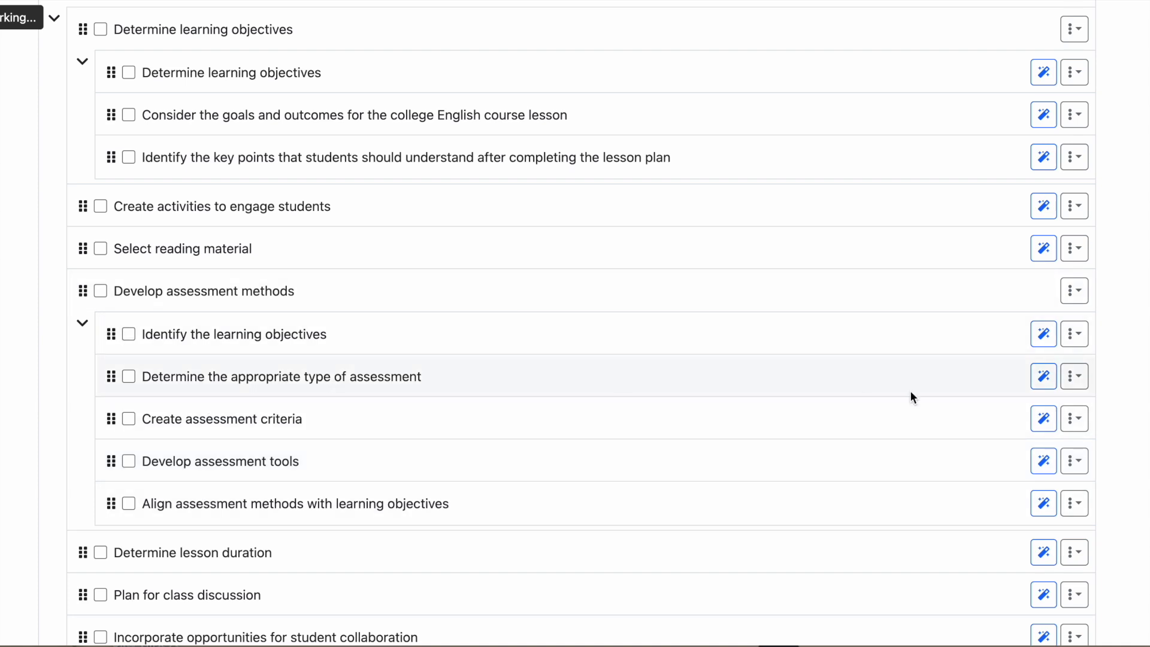
scroll(982, 396, "down", 1)
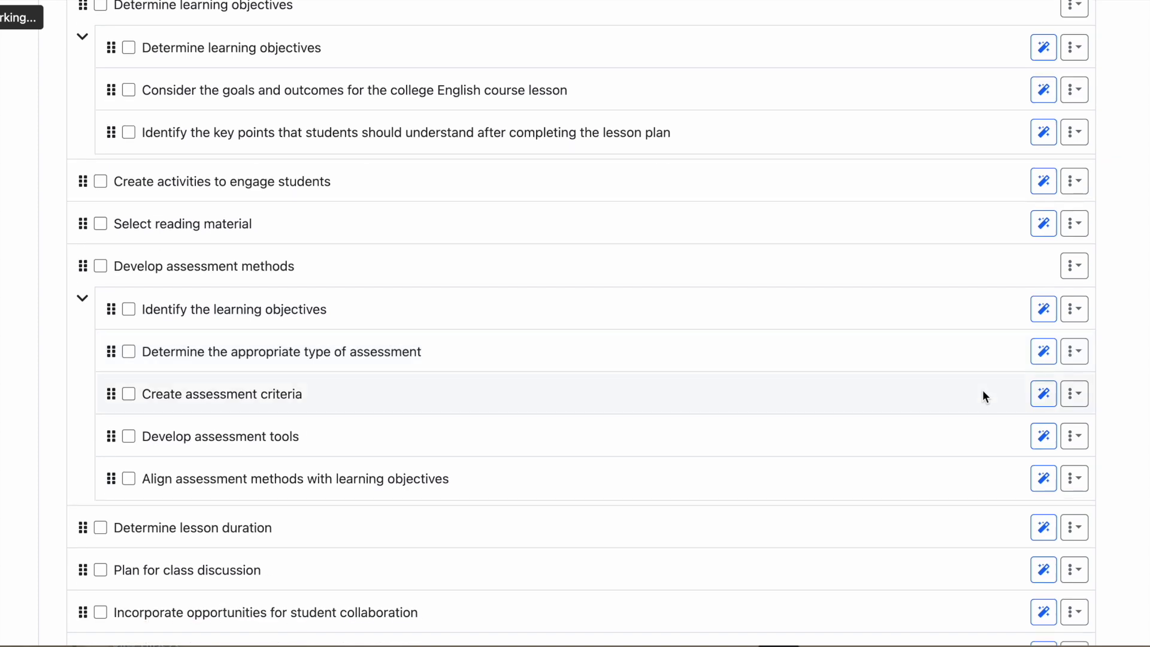
left_click(1042, 439)
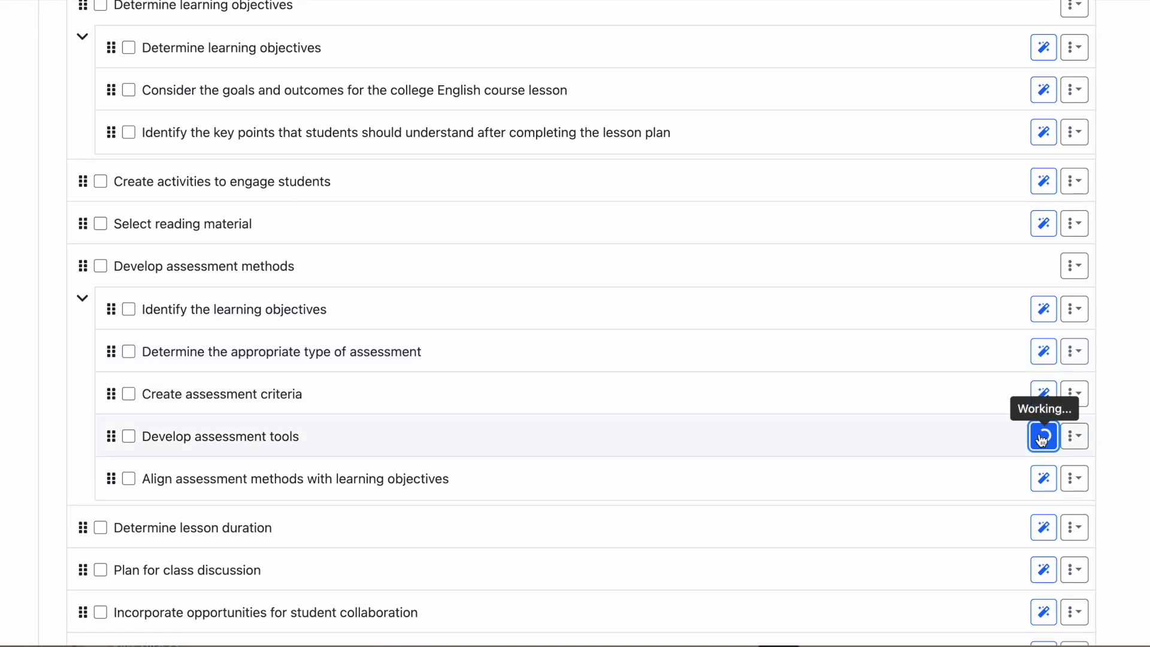
scroll(1040, 437, "down", 2)
scroll(1040, 437, "down", 5)
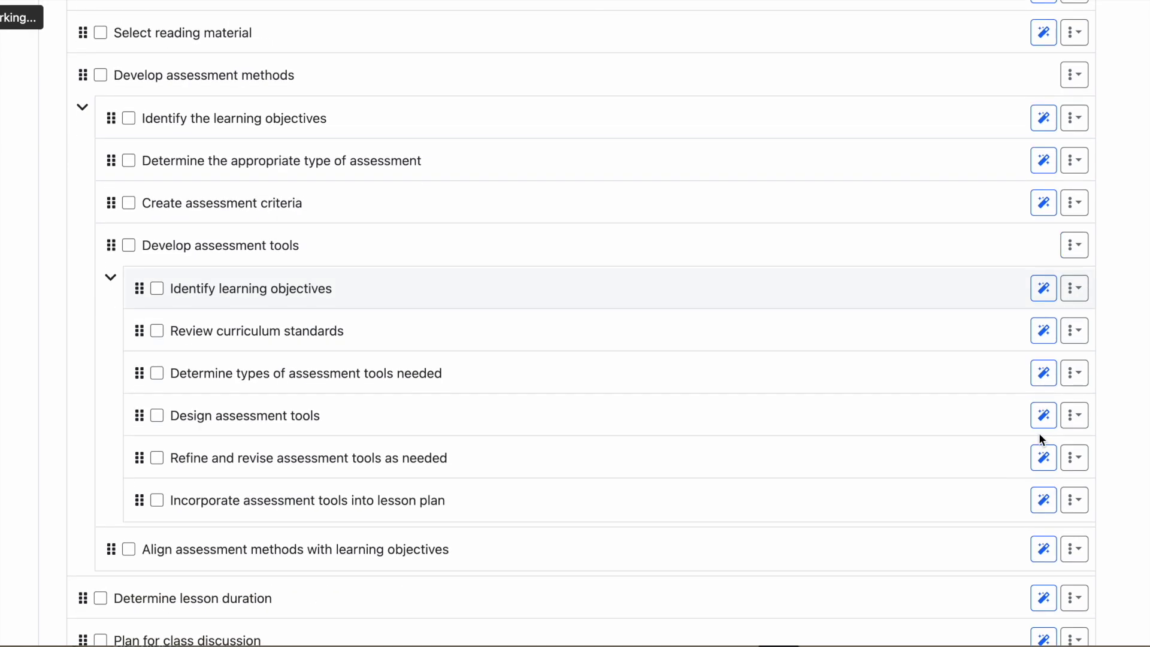
scroll(1040, 436, "up", 7)
scroll(1040, 437, "up", 7)
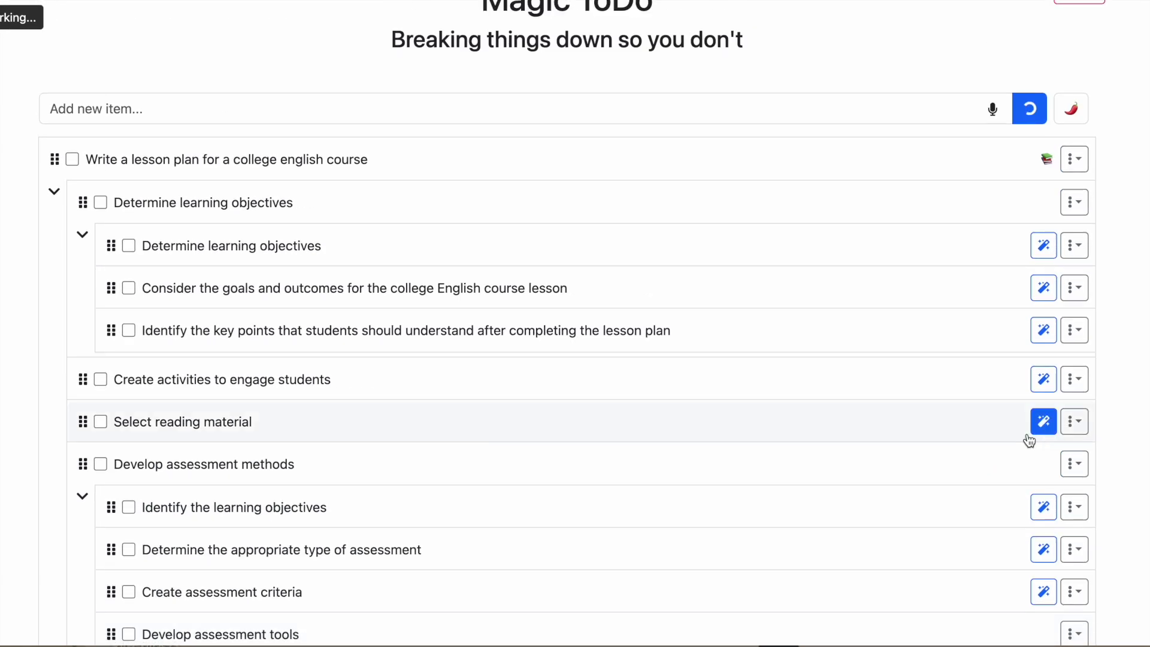
Collapse the Determine learning objectives and Develop assessment methods breakdowns.
left_click(79, 234)
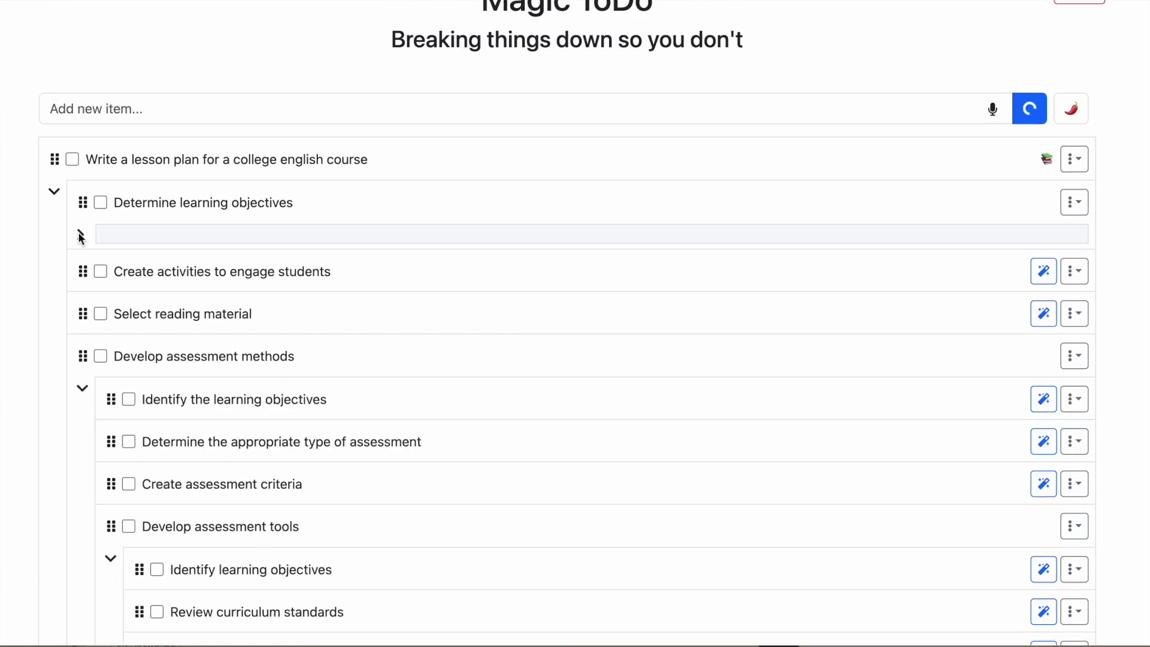
left_click(81, 389)
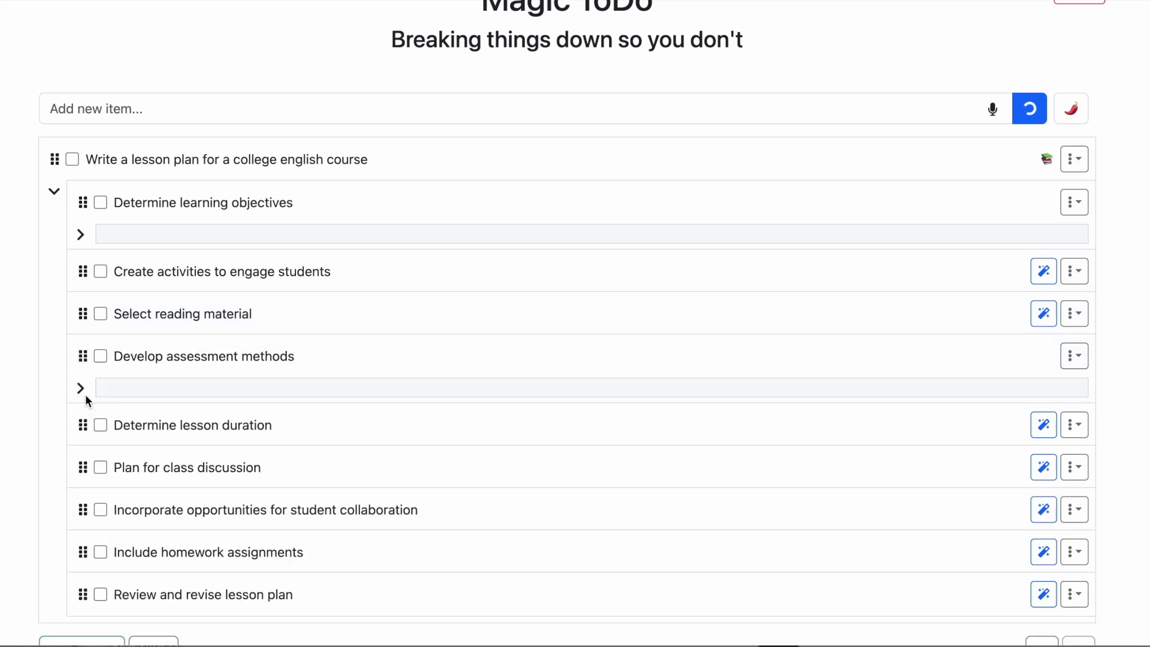
left_click(52, 192)
left_click(56, 280)
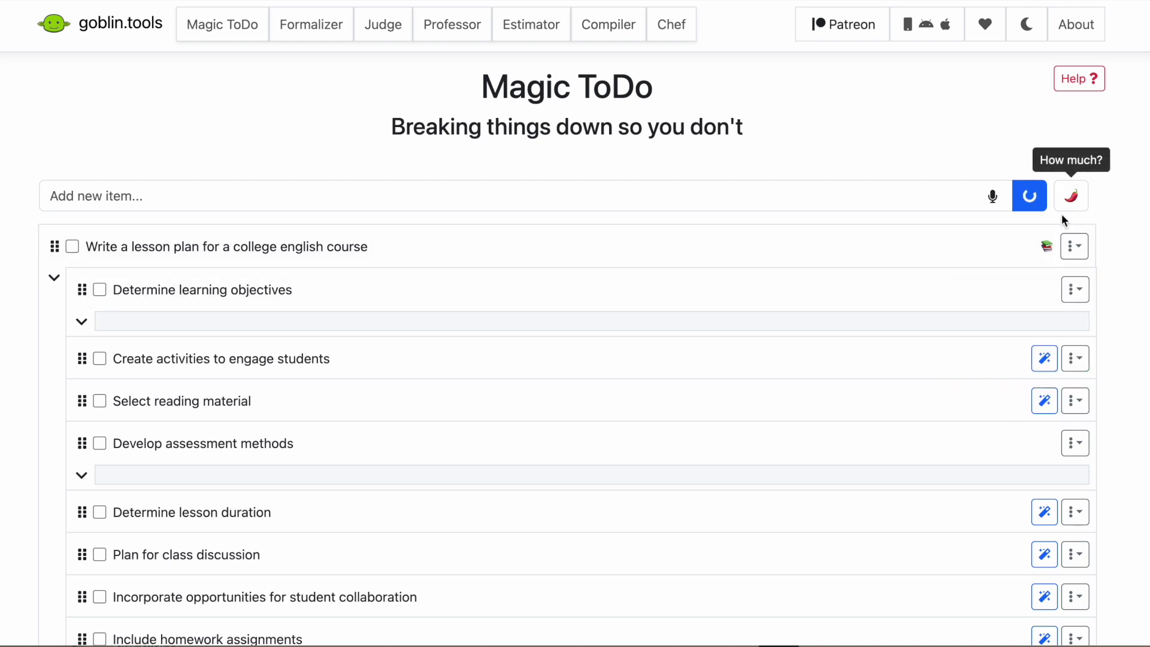
Open the lesson-plan task for editing and select the word 'english', leaving the text unchanged.
left_click(1076, 249)
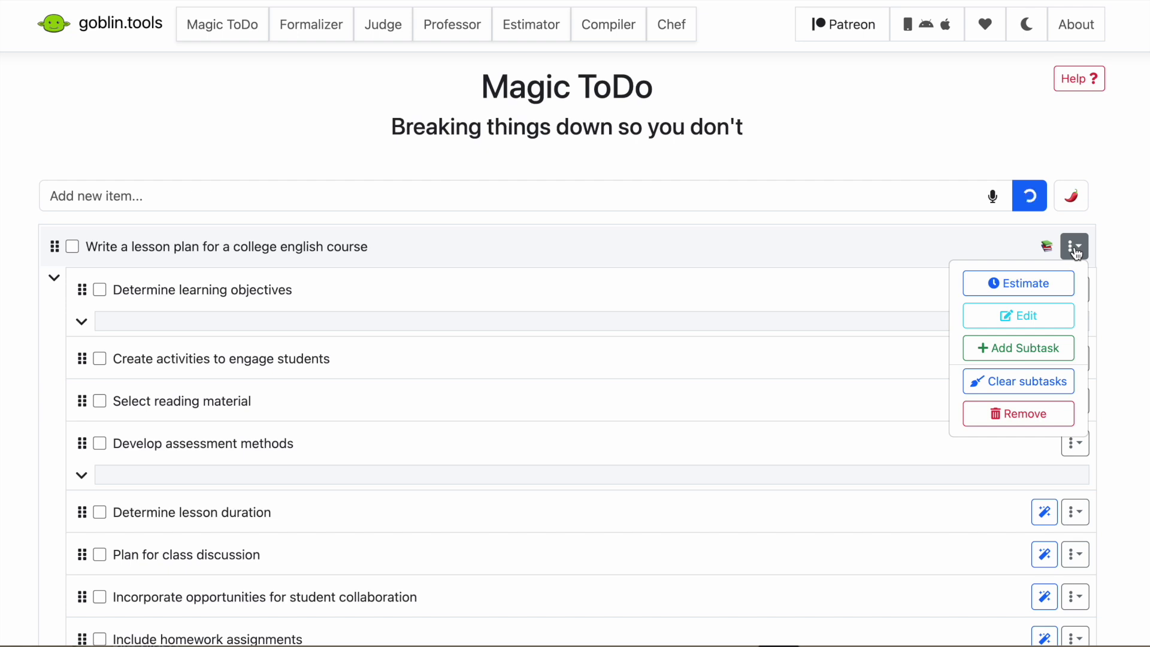
left_click(1075, 250)
left_click(1074, 252)
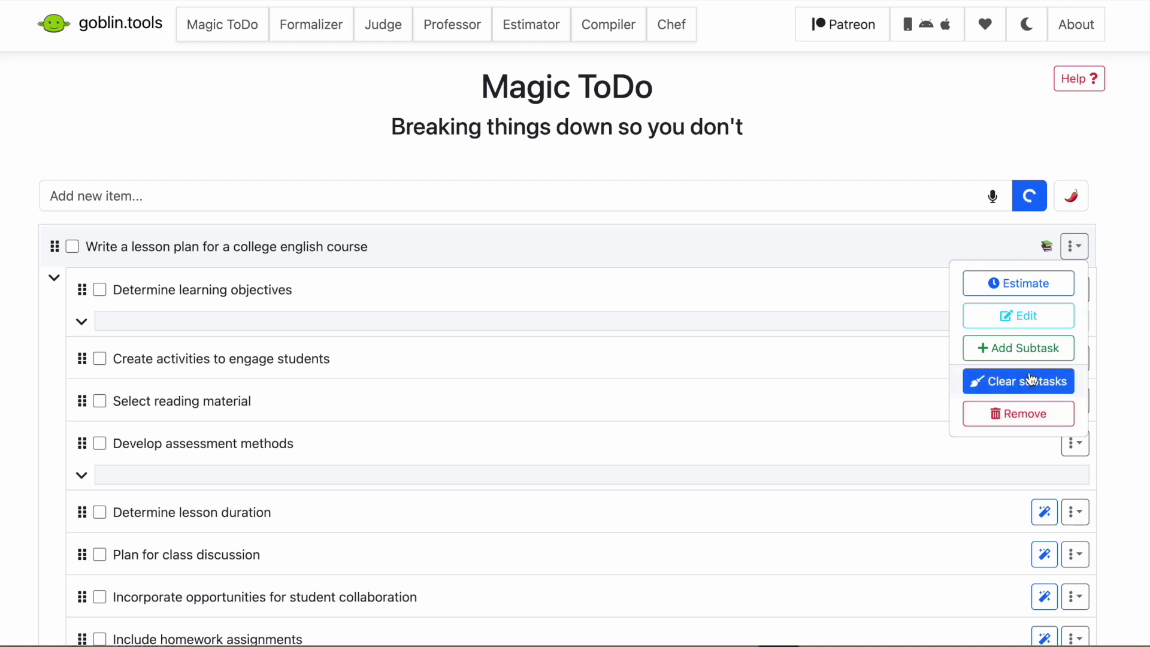
left_click(1003, 327)
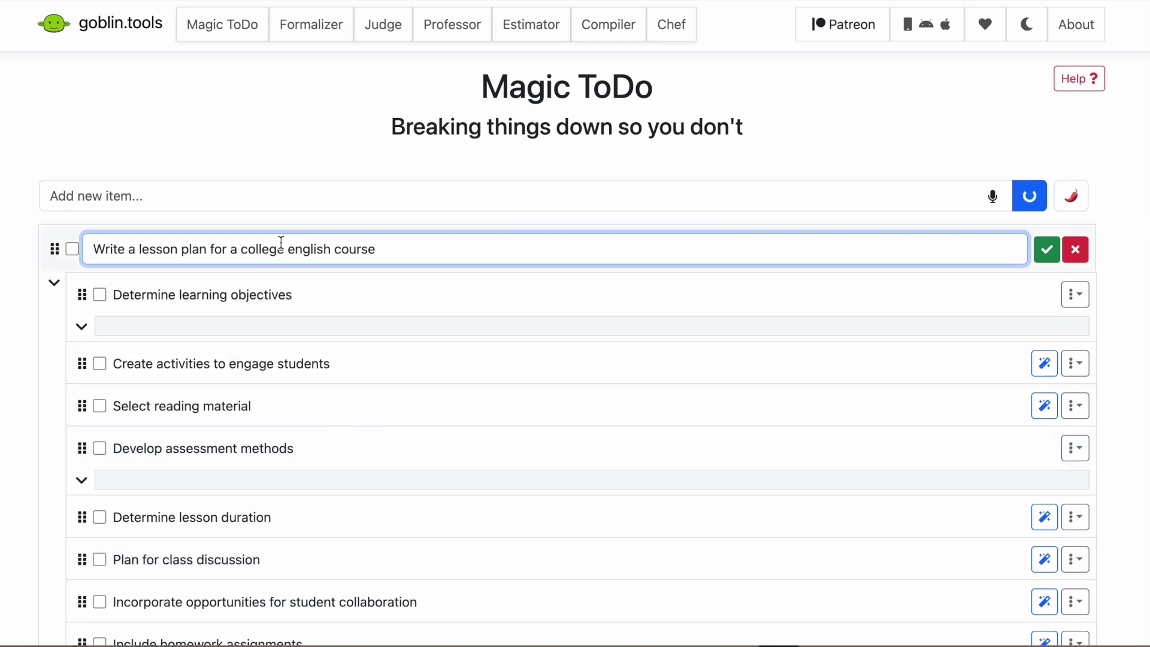
double_click(307, 247)
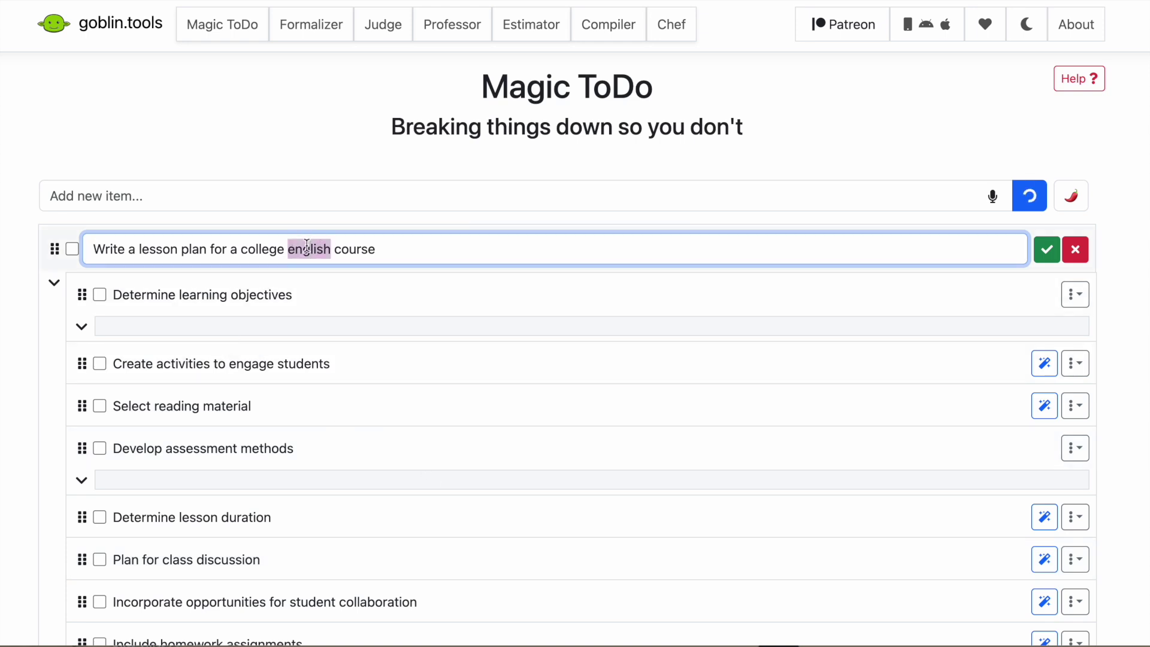
left_click(403, 256)
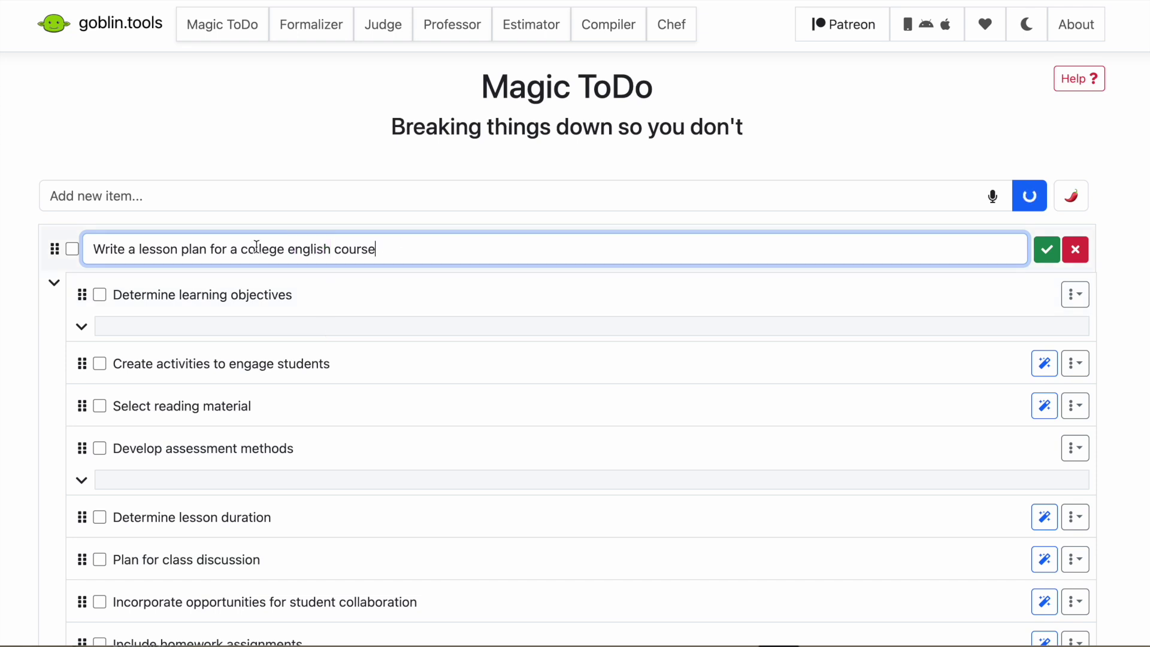
left_click(1049, 253)
left_click(1075, 248)
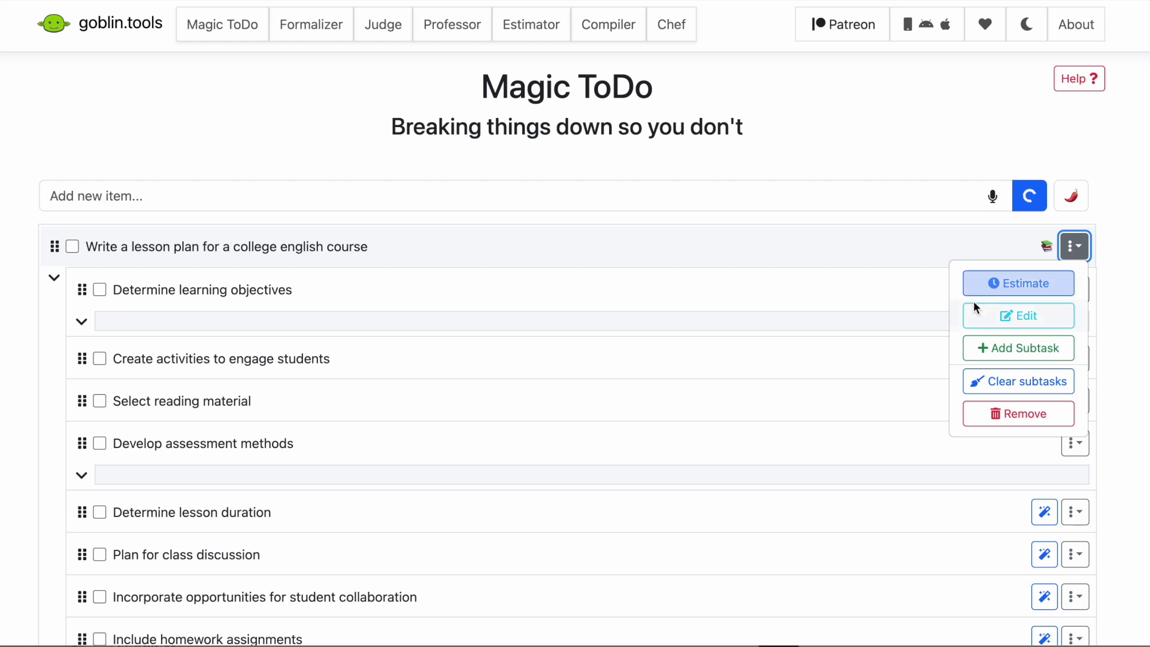
Generate time estimates for the lesson plan and its subtasks, totalling 36 days and 19 hours.
left_click(1010, 290)
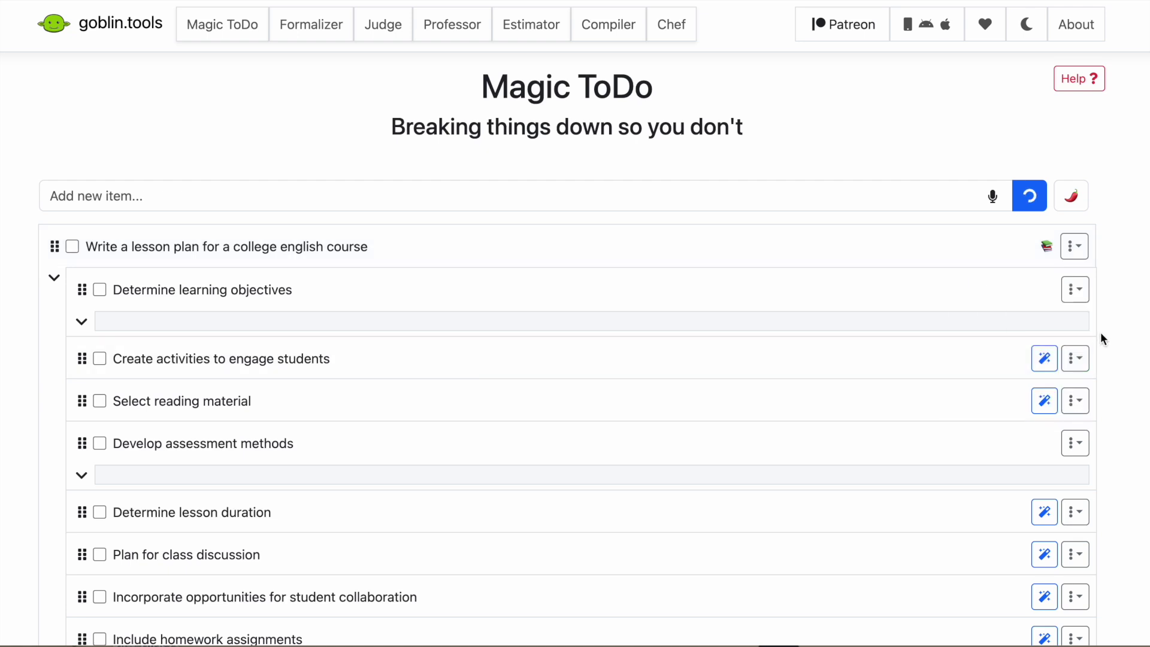
left_click(1075, 246)
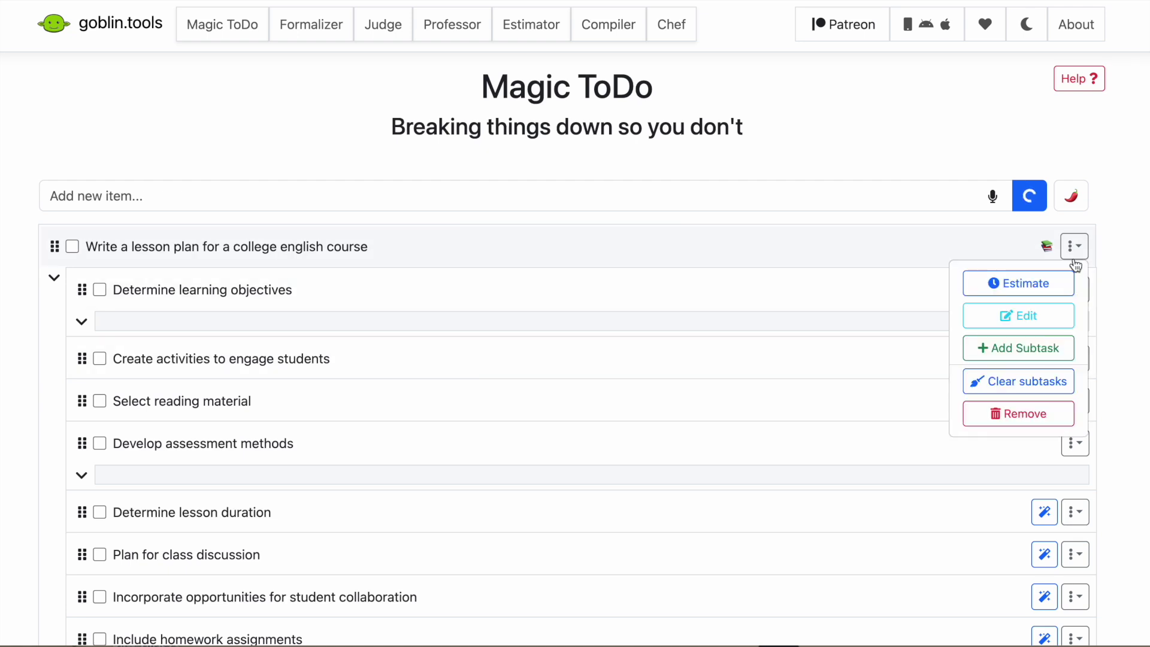
left_click(1027, 289)
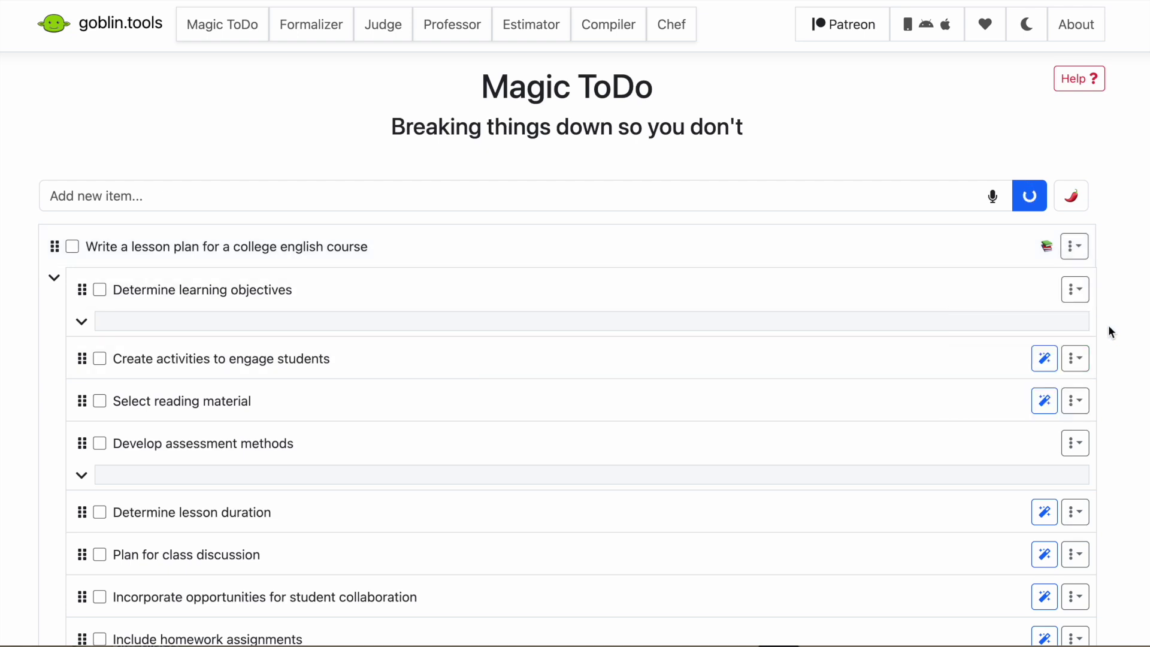
left_click(1076, 246)
left_click(1035, 290)
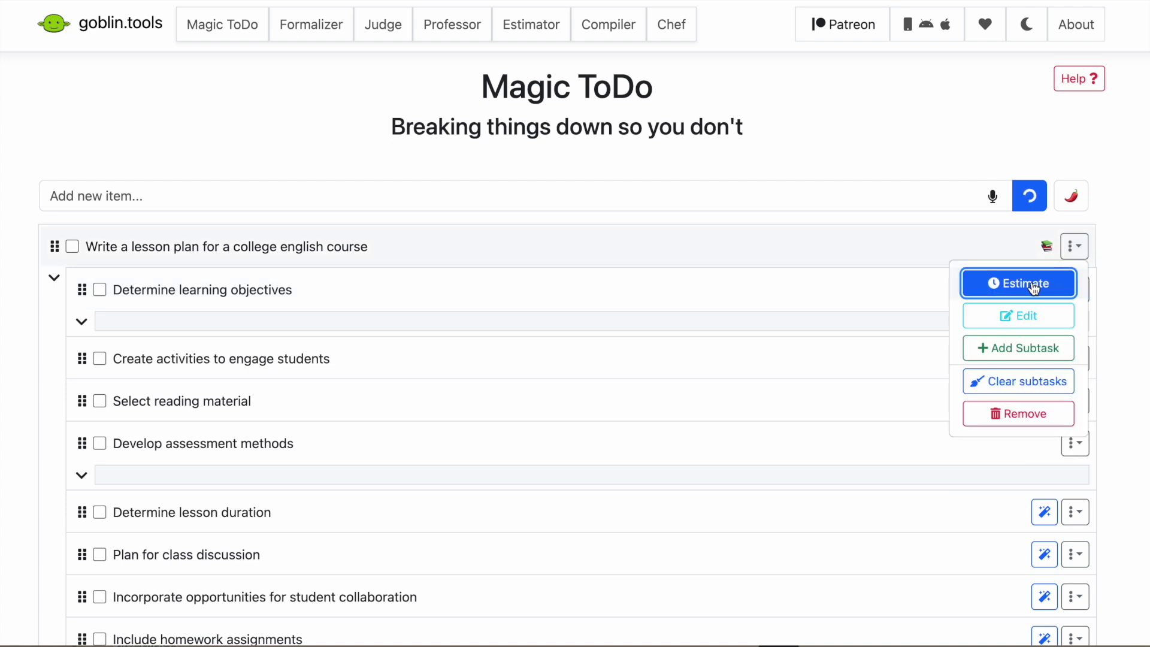
left_click(1141, 286)
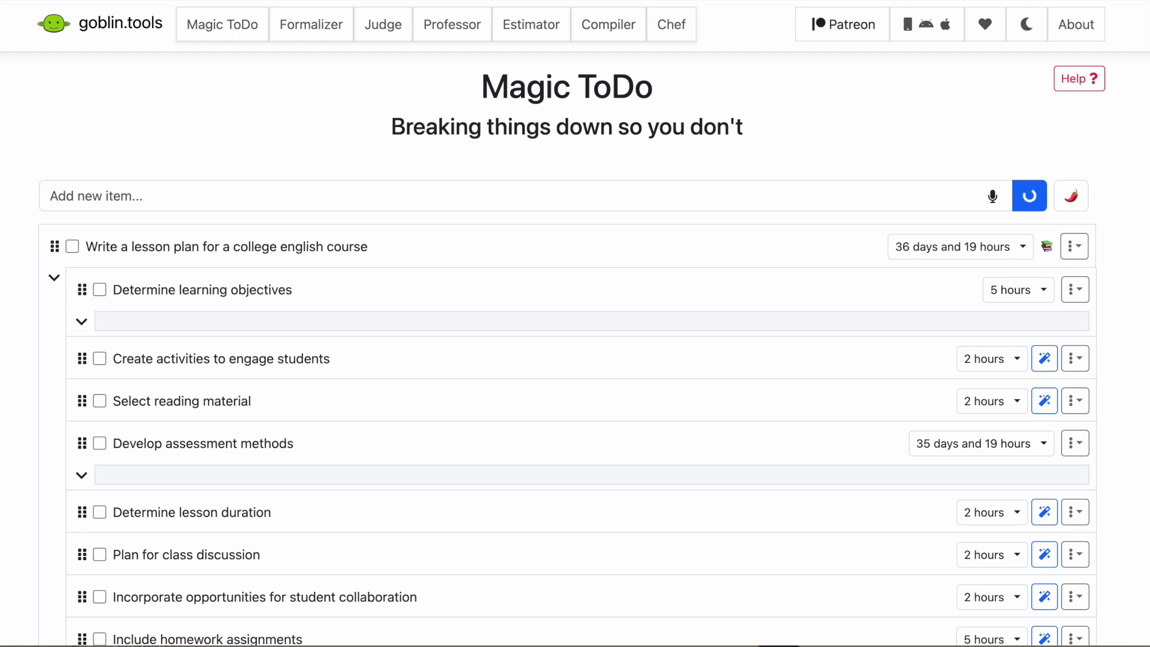
scroll(568, 360, "down", 5)
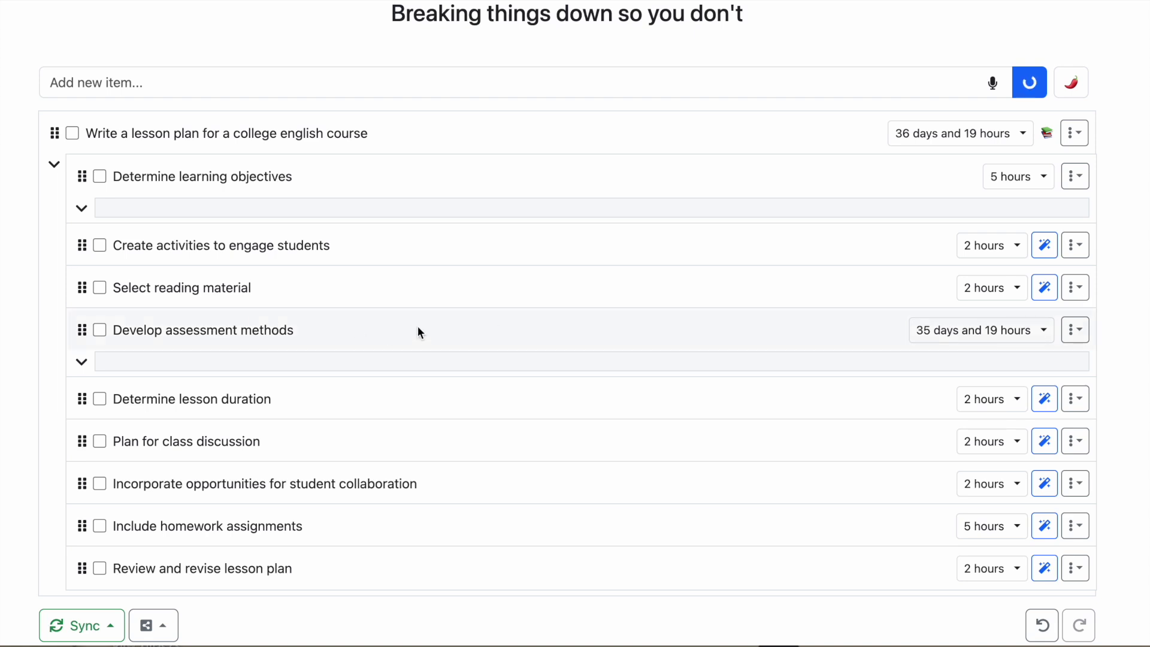
left_click(924, 335)
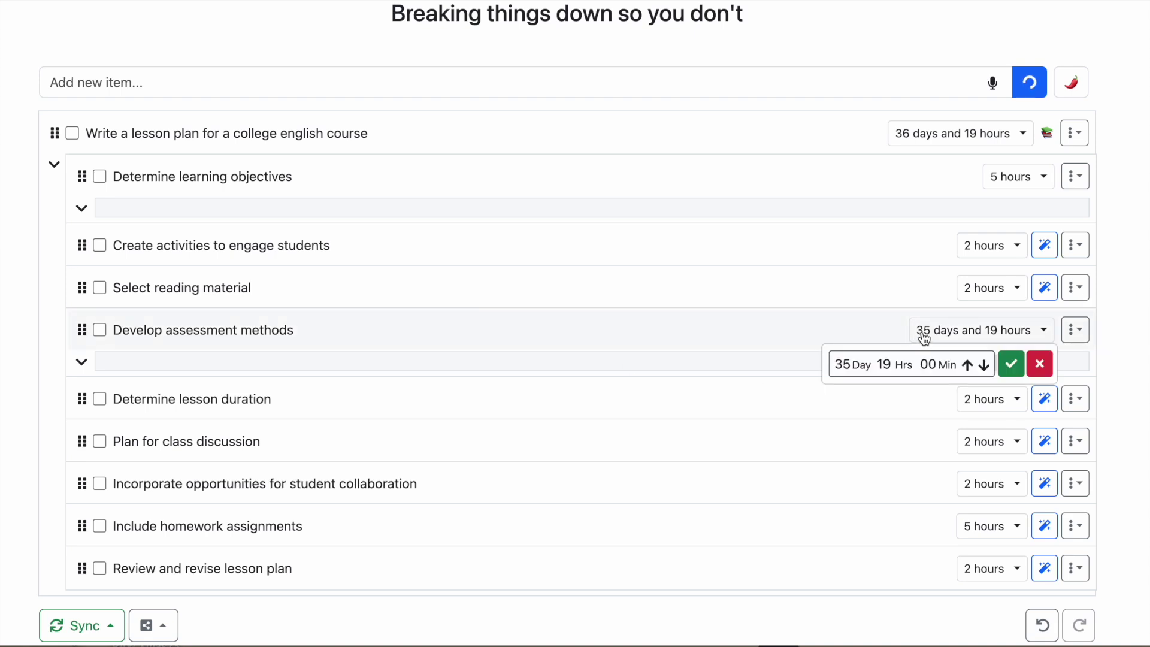
Nudge the lesson plan's total estimate down and back up, leaving it unchanged.
left_click(946, 139)
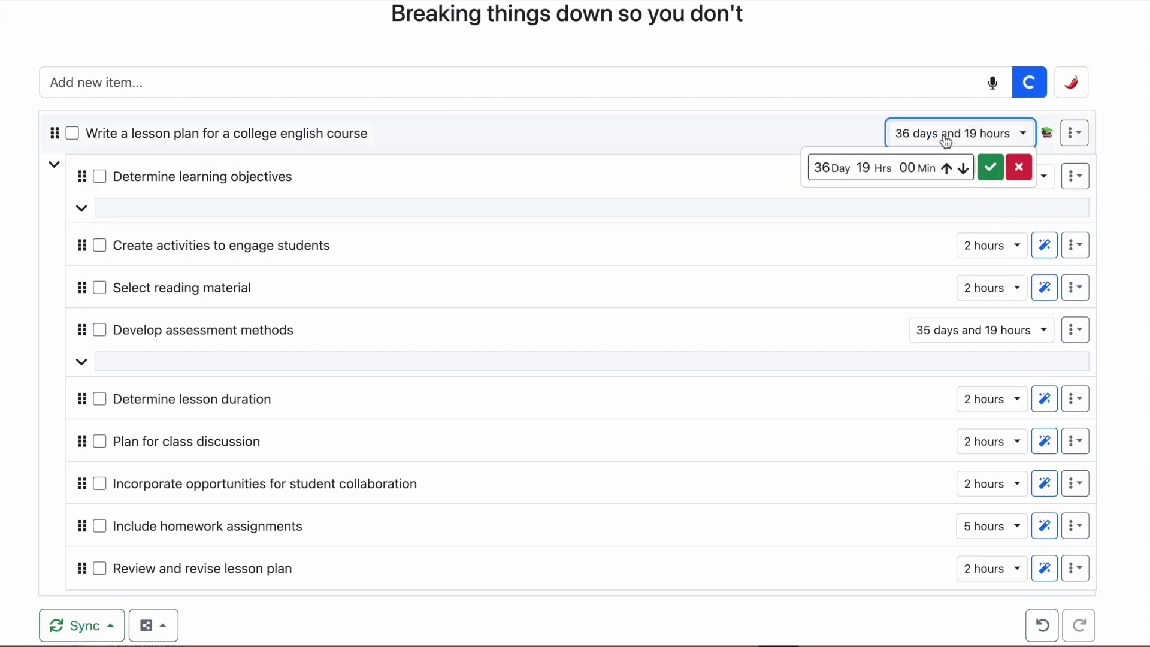
left_click(964, 168)
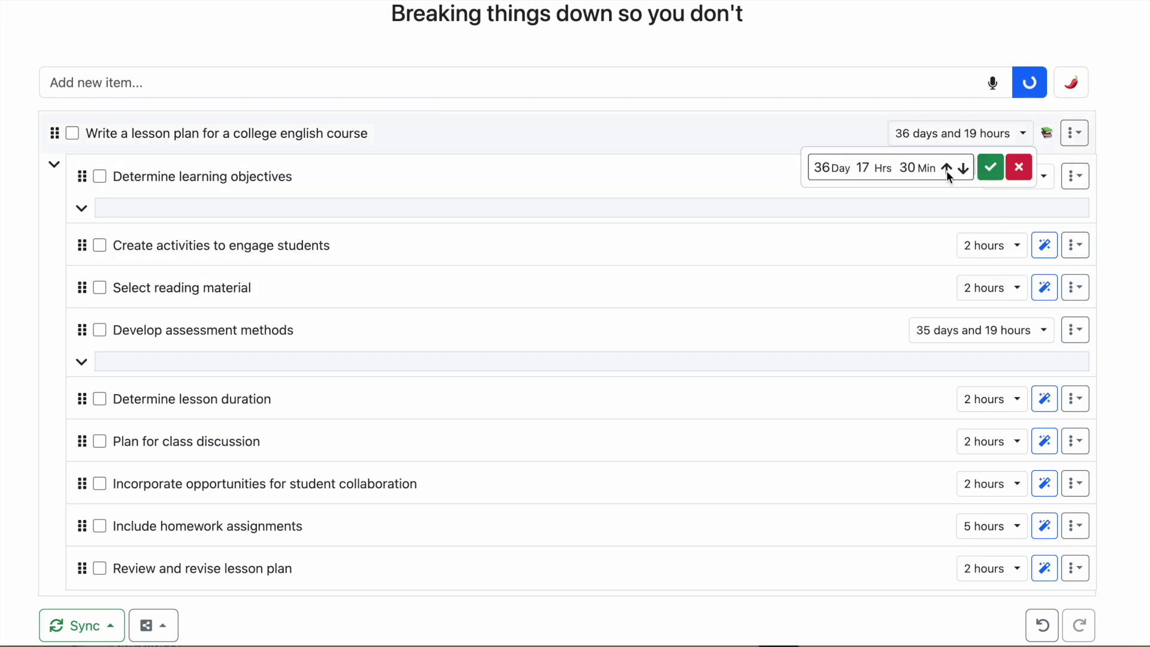
left_click(946, 169)
left_click(946, 168)
left_click(946, 169)
left_click(1120, 162)
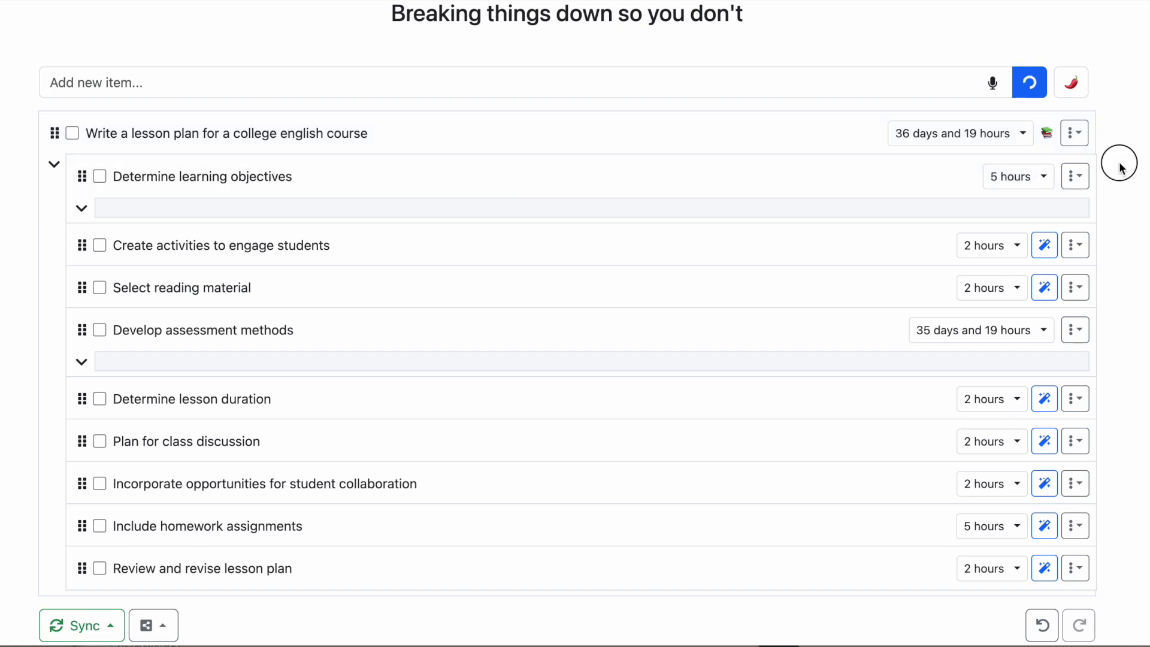
scroll(1122, 169, "up", 1)
scroll(1123, 169, "up", 1)
Remove the time estimates from the lesson plan and Determine learning objectives.
left_click(1074, 204)
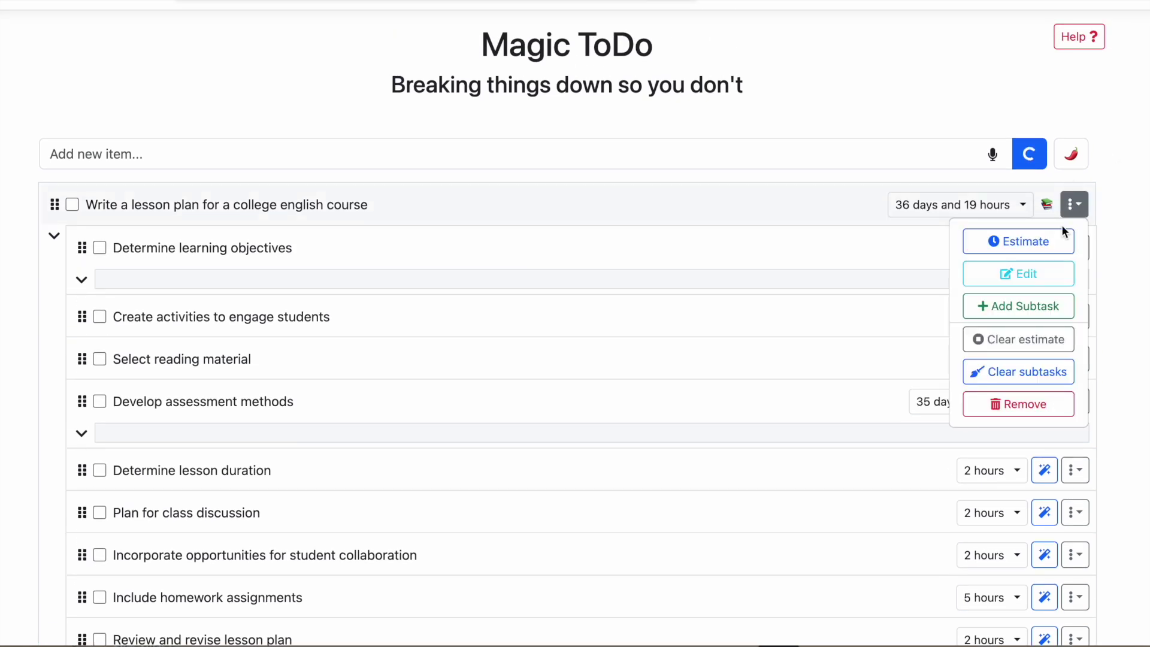
left_click(1016, 343)
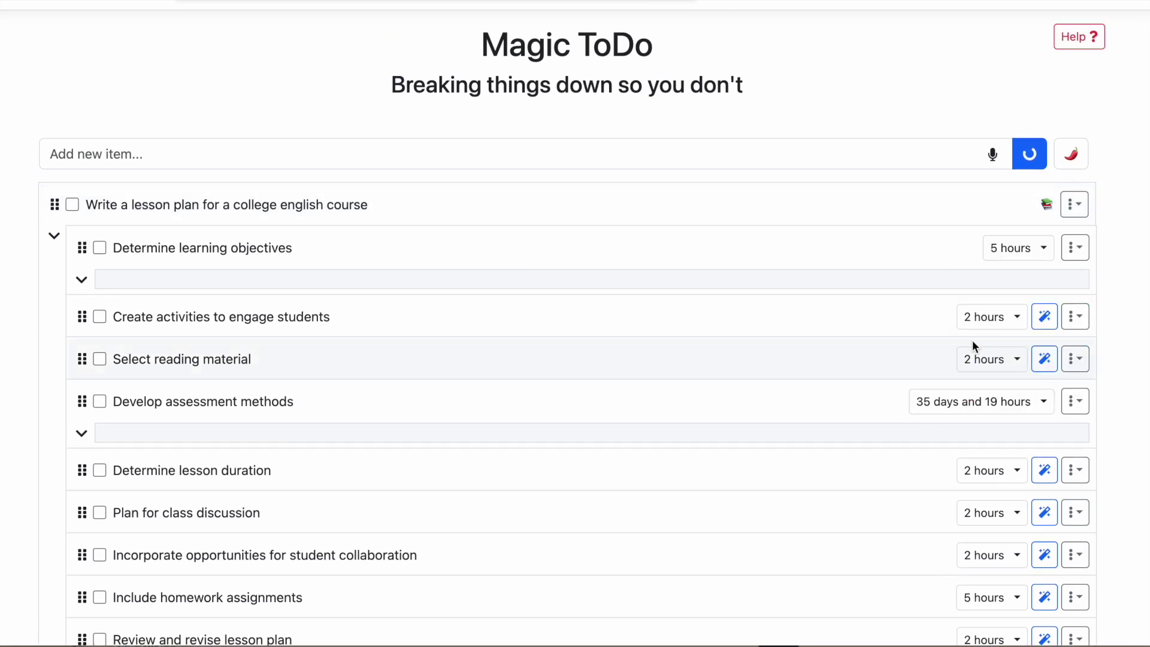
left_click(1075, 247)
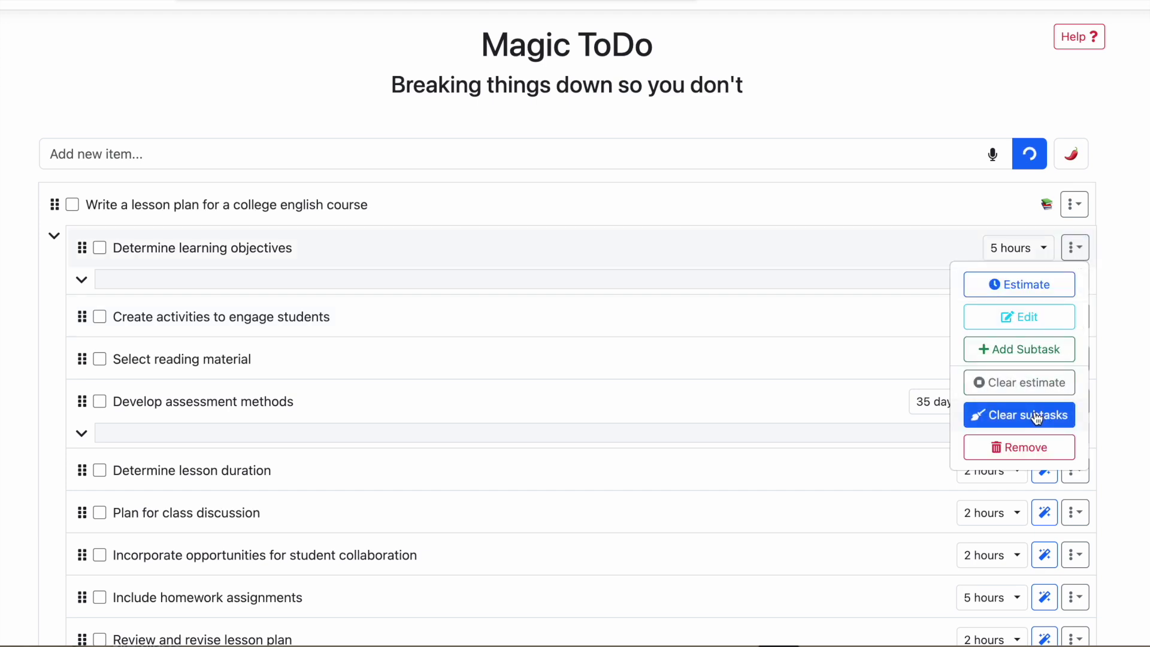
left_click(1058, 384)
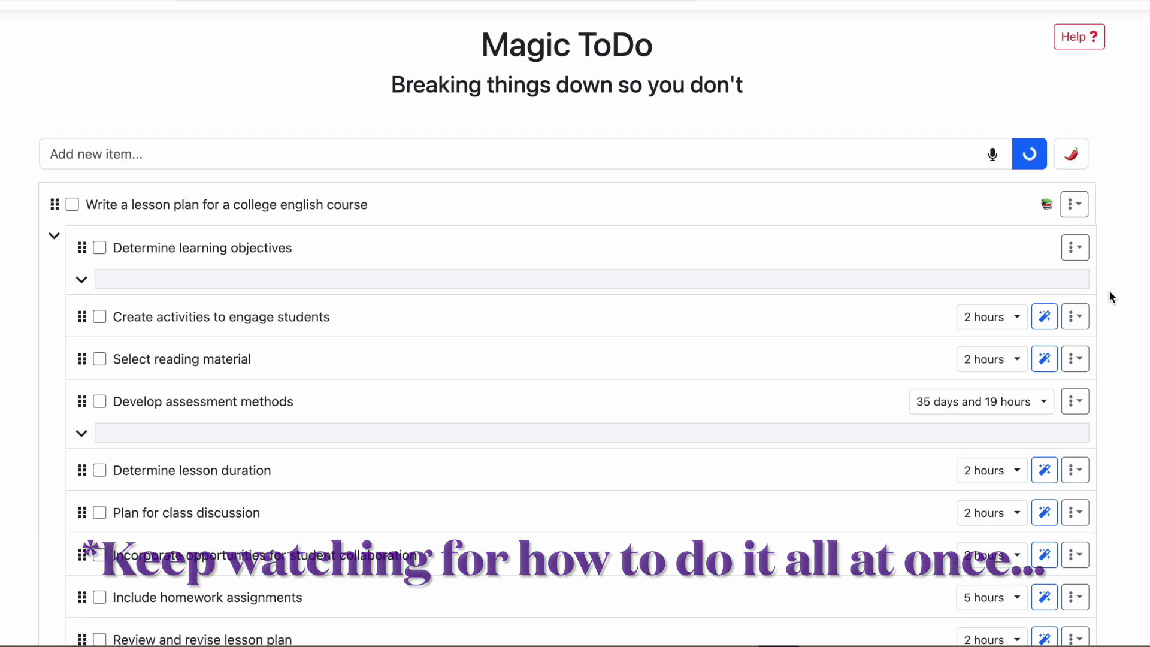
Set Create activities to 45 minutes and Select reading material to 3 hours.
left_click(983, 316)
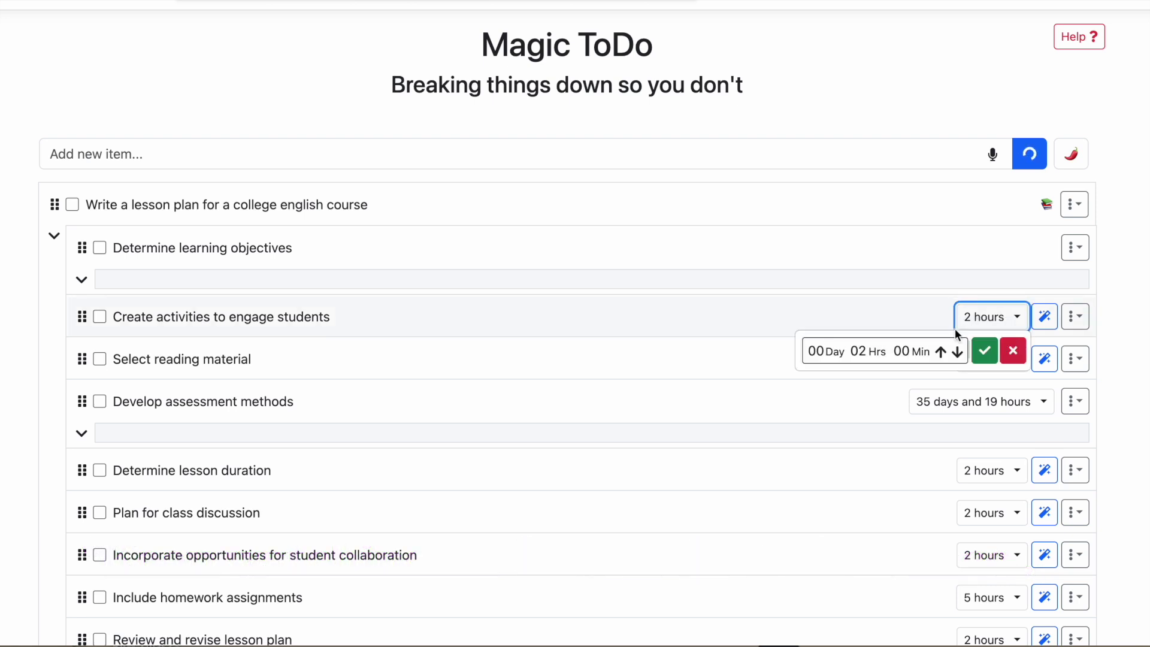
left_click(958, 354)
left_click(958, 354)
left_click(984, 351)
left_click(991, 359)
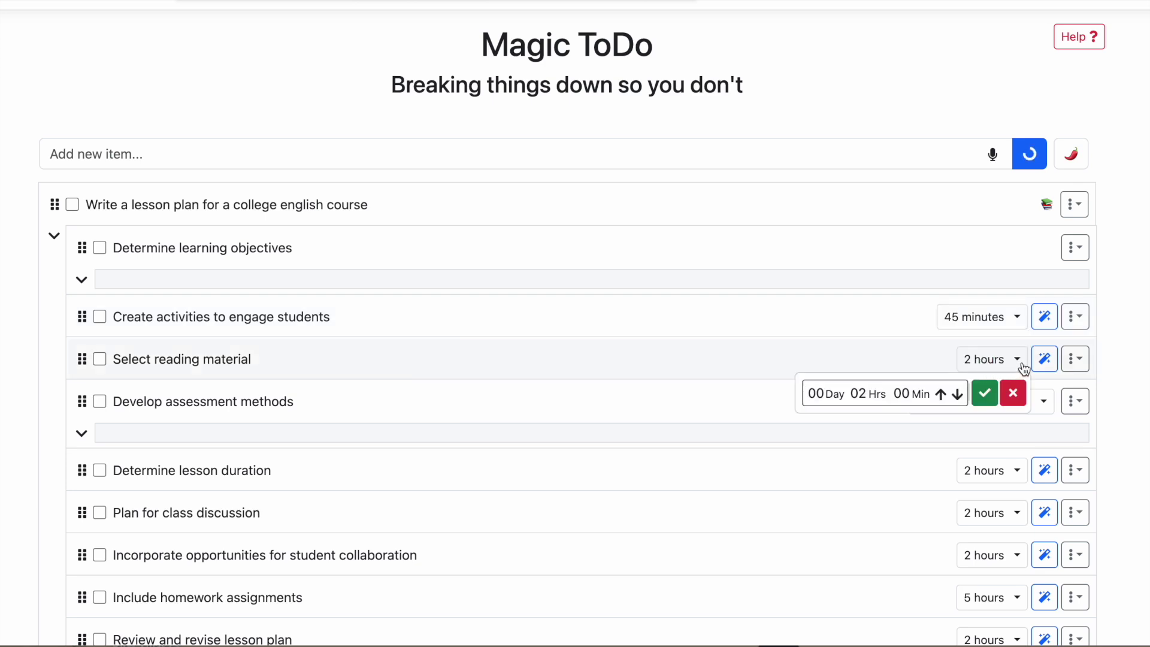
left_click(941, 394)
left_click(940, 394)
left_click(940, 393)
left_click(940, 393)
left_click(984, 393)
left_click(983, 400)
left_click(983, 400)
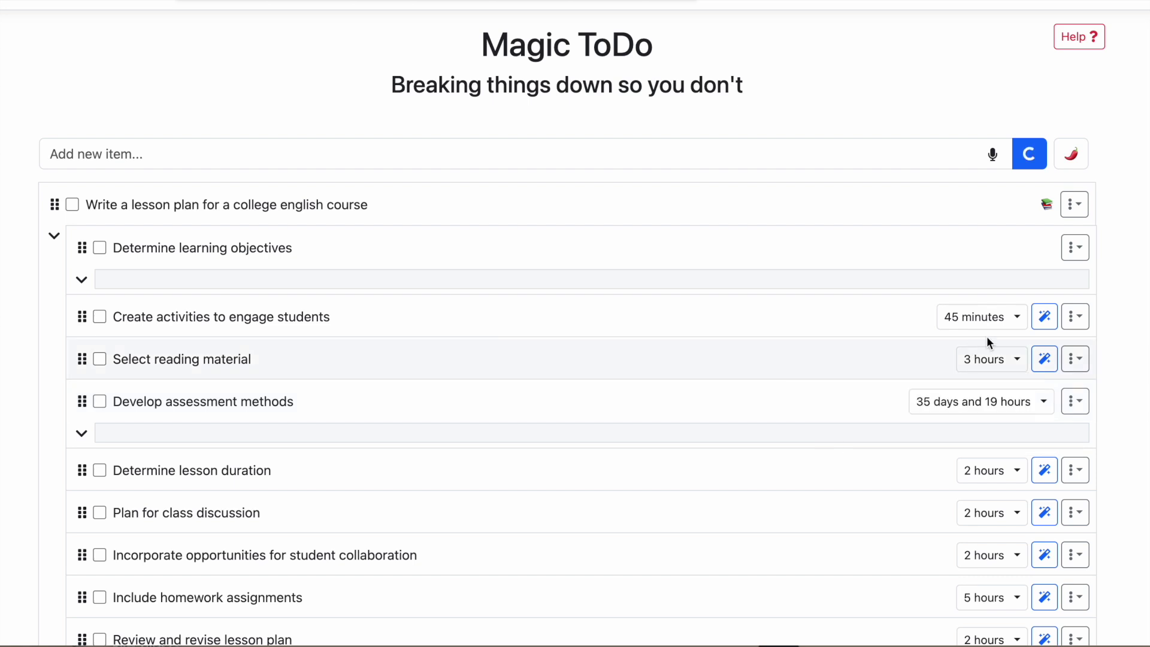
Open and close the action menus for Determine learning objectives and the lesson plan.
left_click(1075, 248)
left_click(1073, 206)
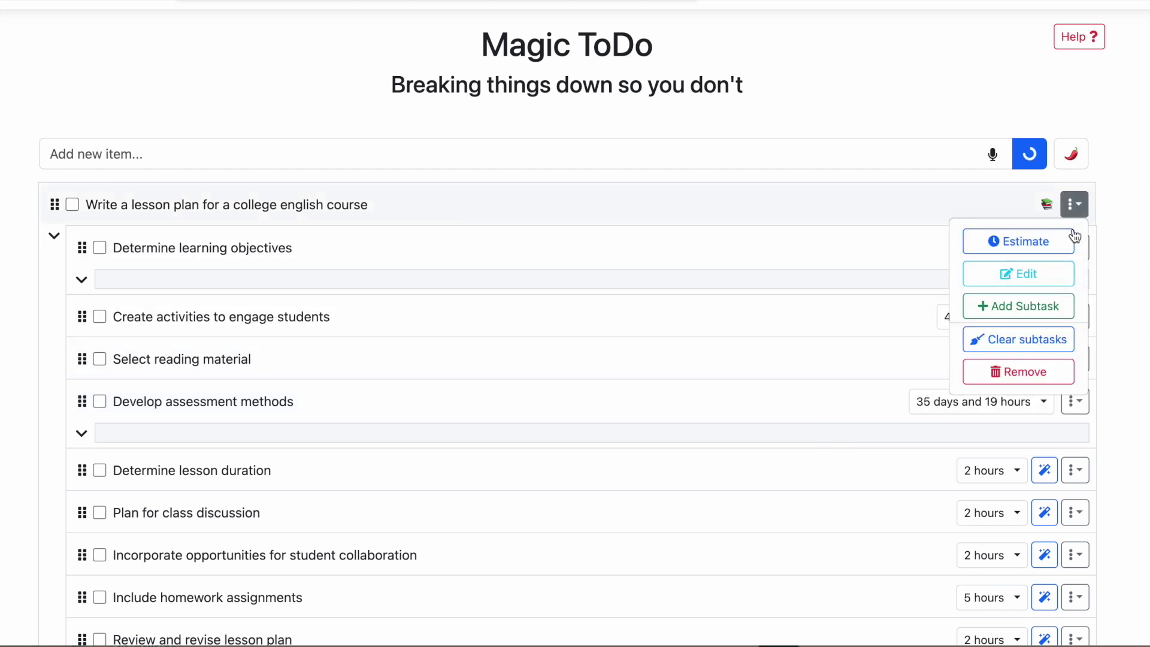
left_click(1112, 305)
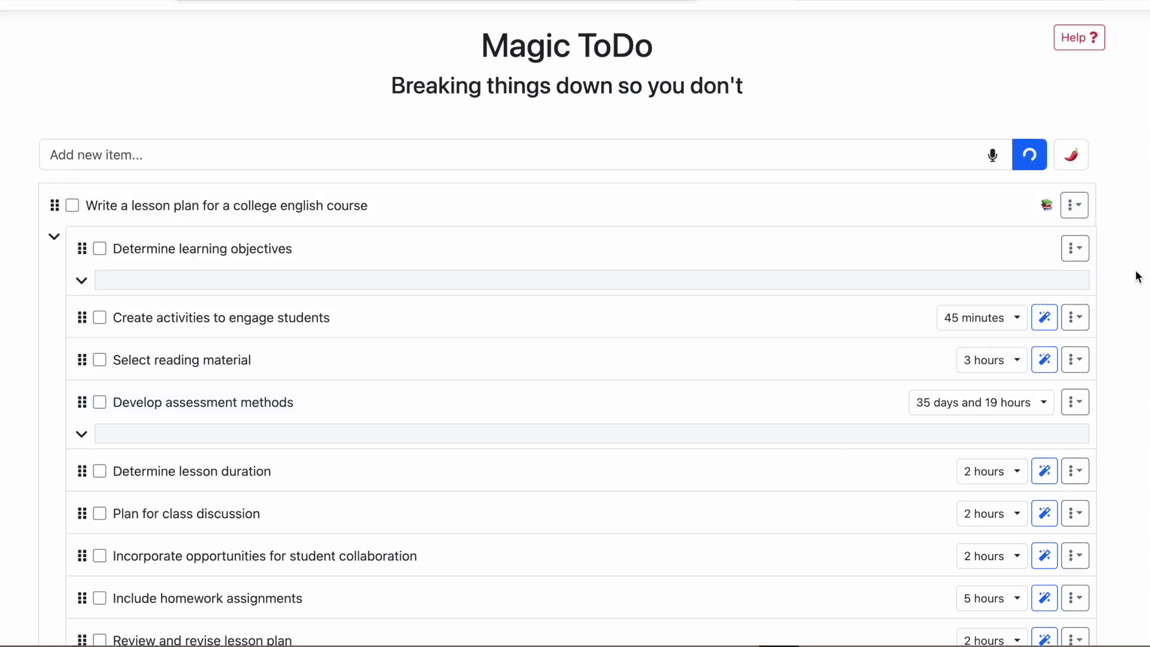
scroll(1019, 294, "up", 1)
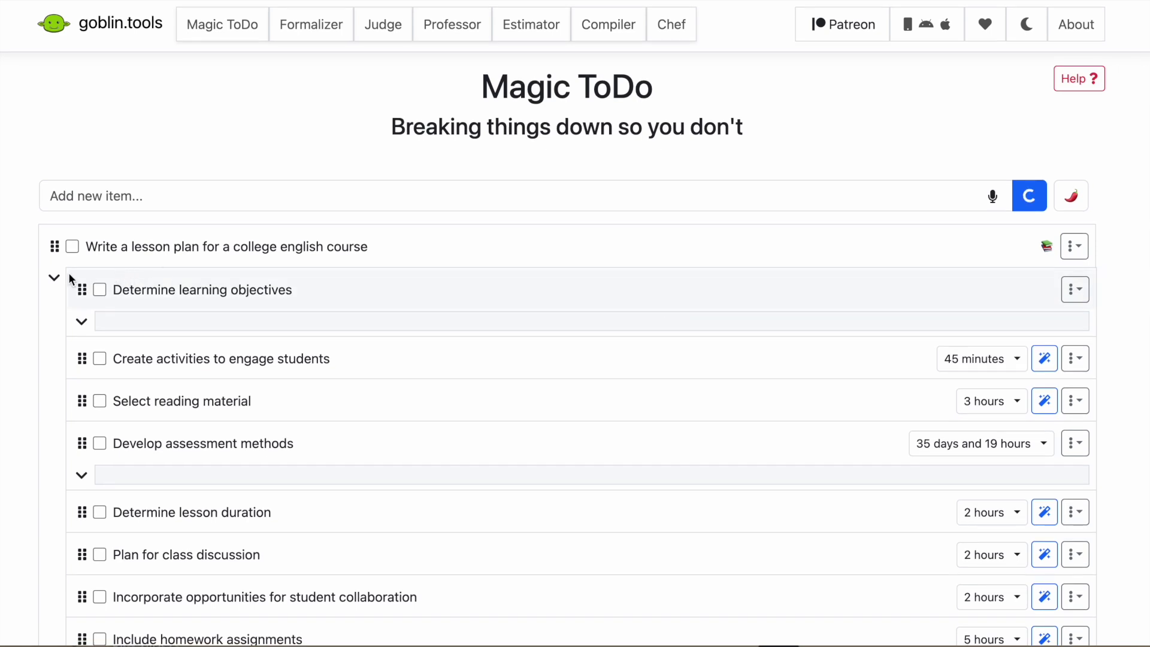
Collapse the lesson plan's subtasks and raise spiciness to the maximum five chilis.
left_click(54, 278)
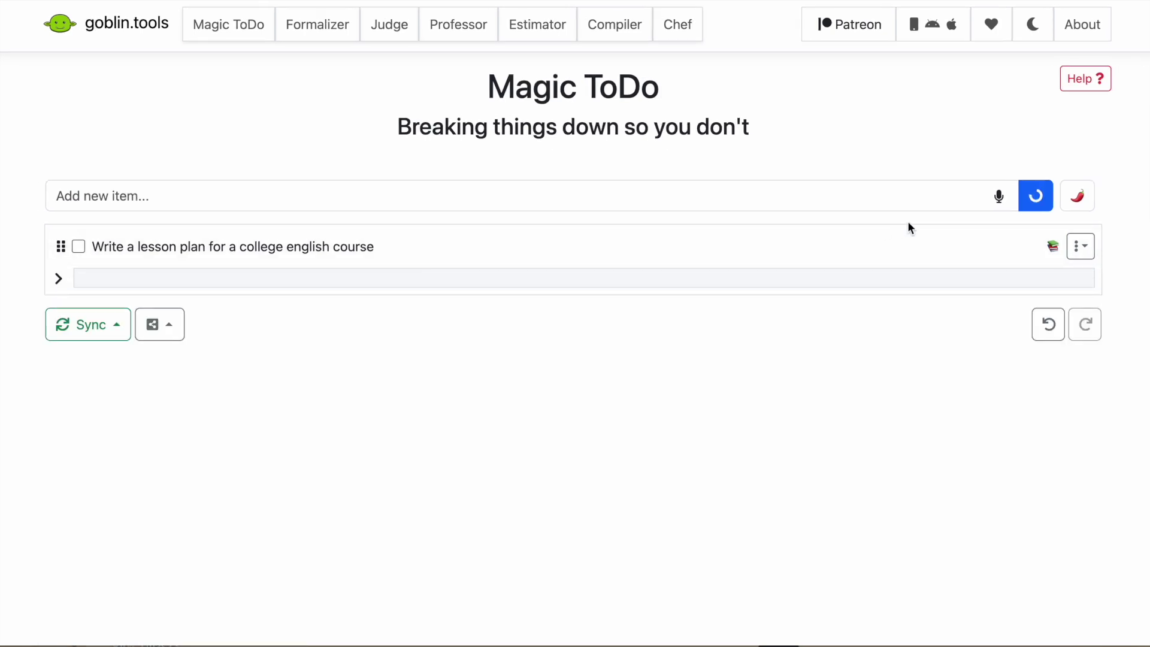
left_click(1069, 204)
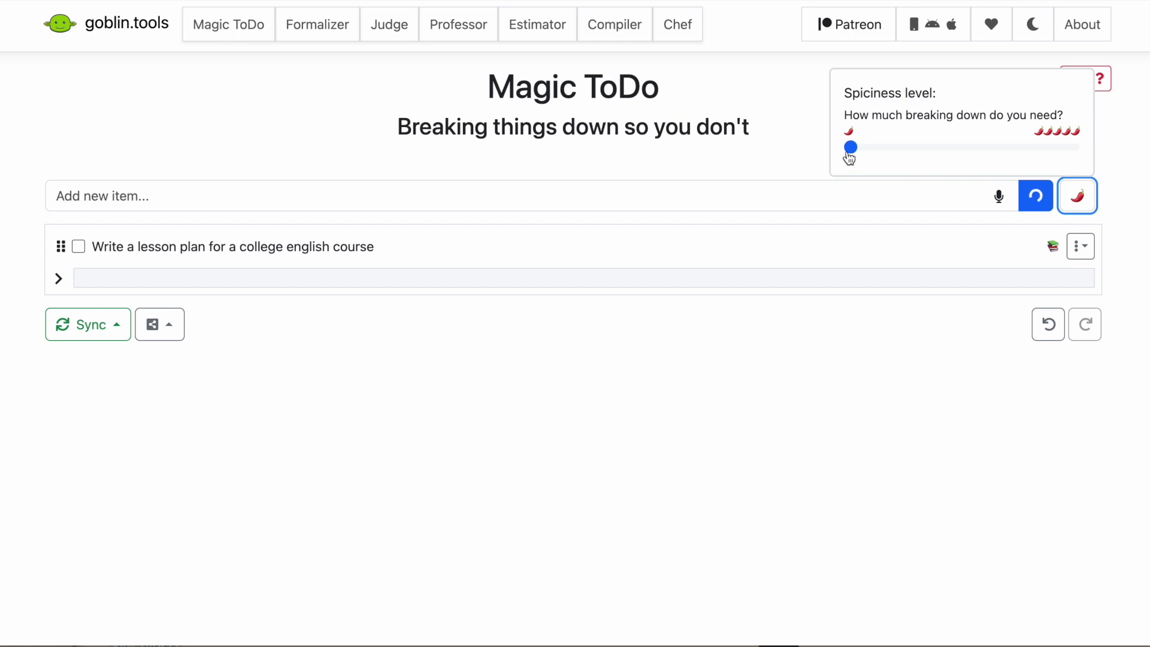
left_click_drag(850, 150, 1072, 159)
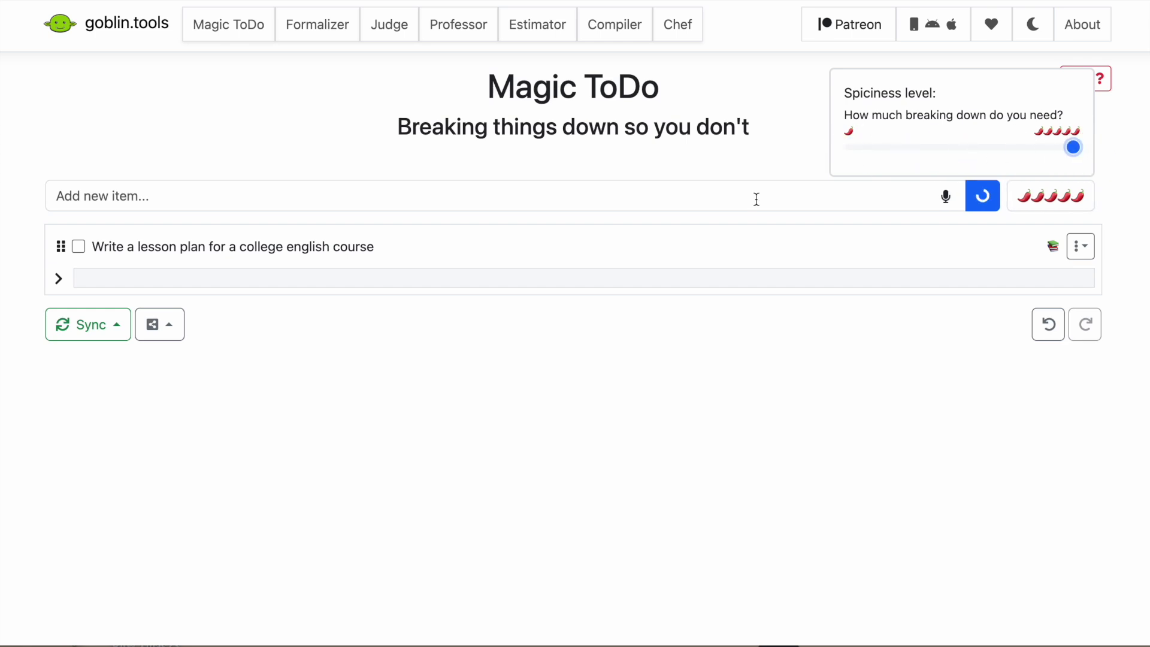
left_click(339, 203)
Add a second 'Write a lesson plan for a college english course' task and start its breakdown.
type("Write a ")
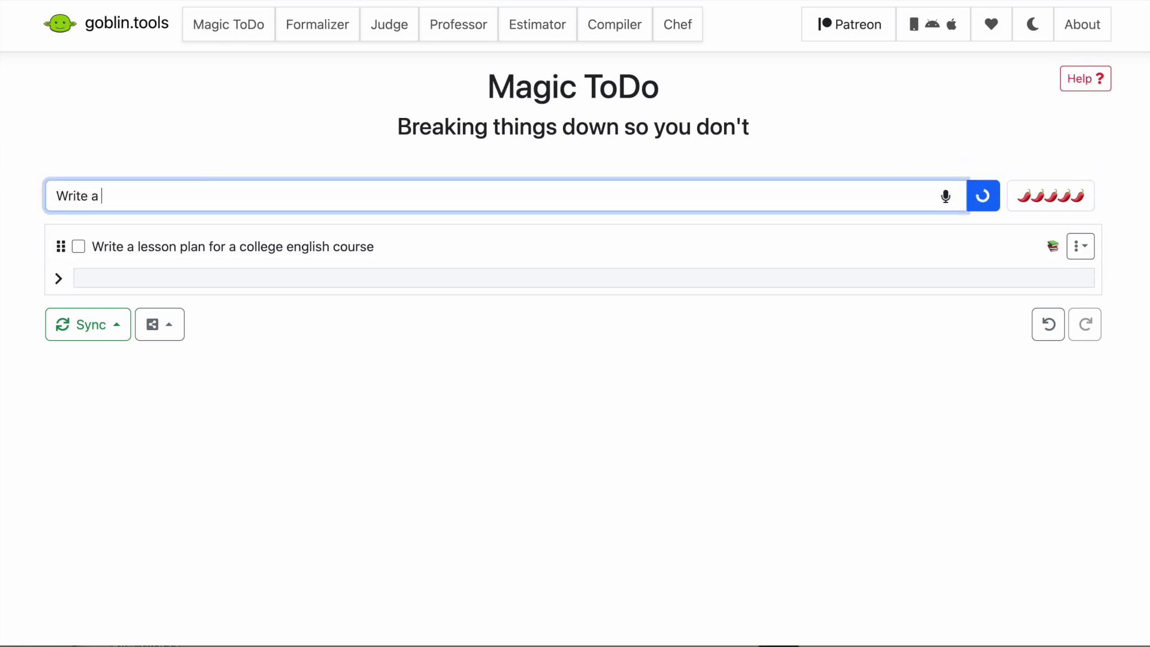
type("lesson plan for a c")
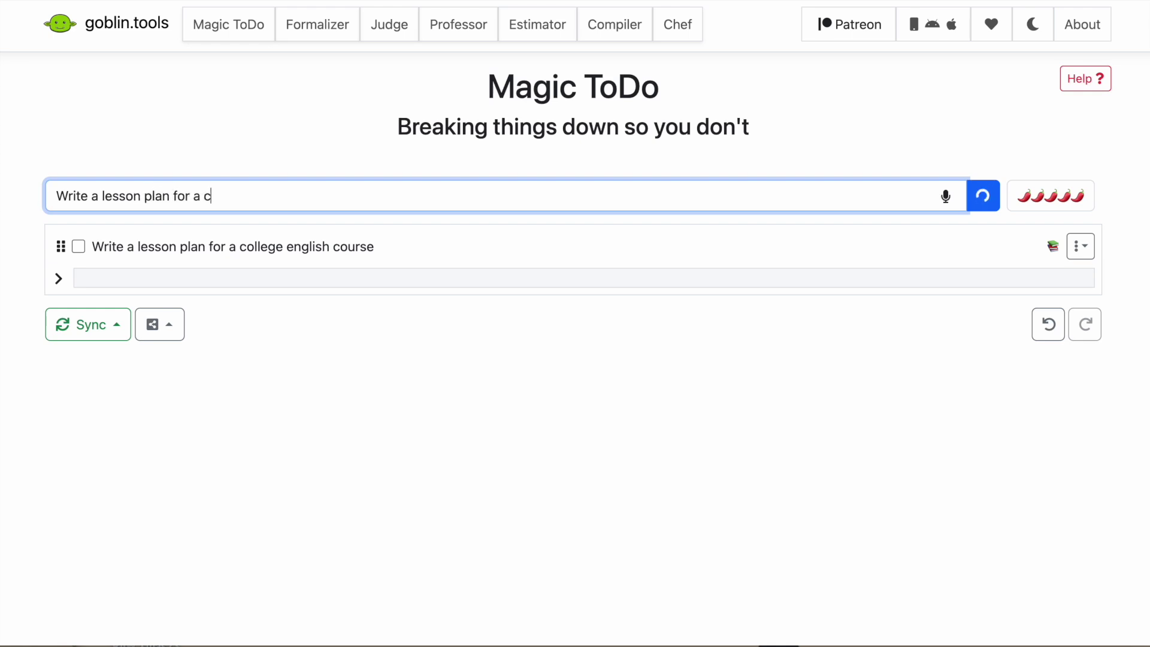
type("ollege e")
key("BackSpace")
key("BackSpace")
type("e english course")
key("Return")
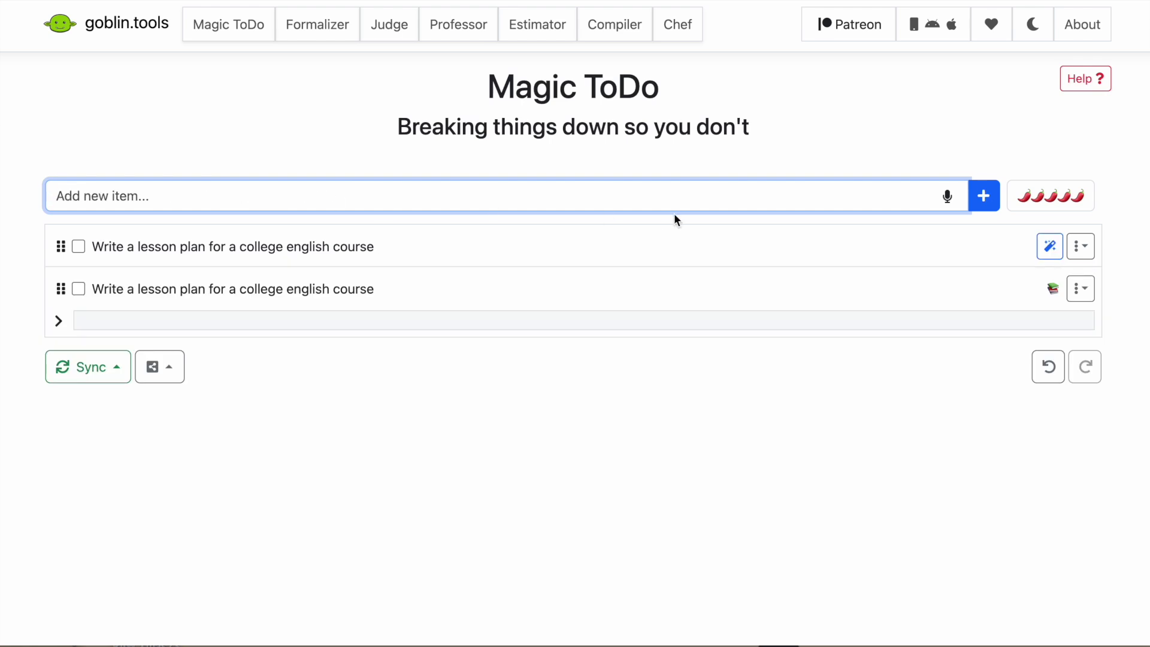
left_click(1049, 246)
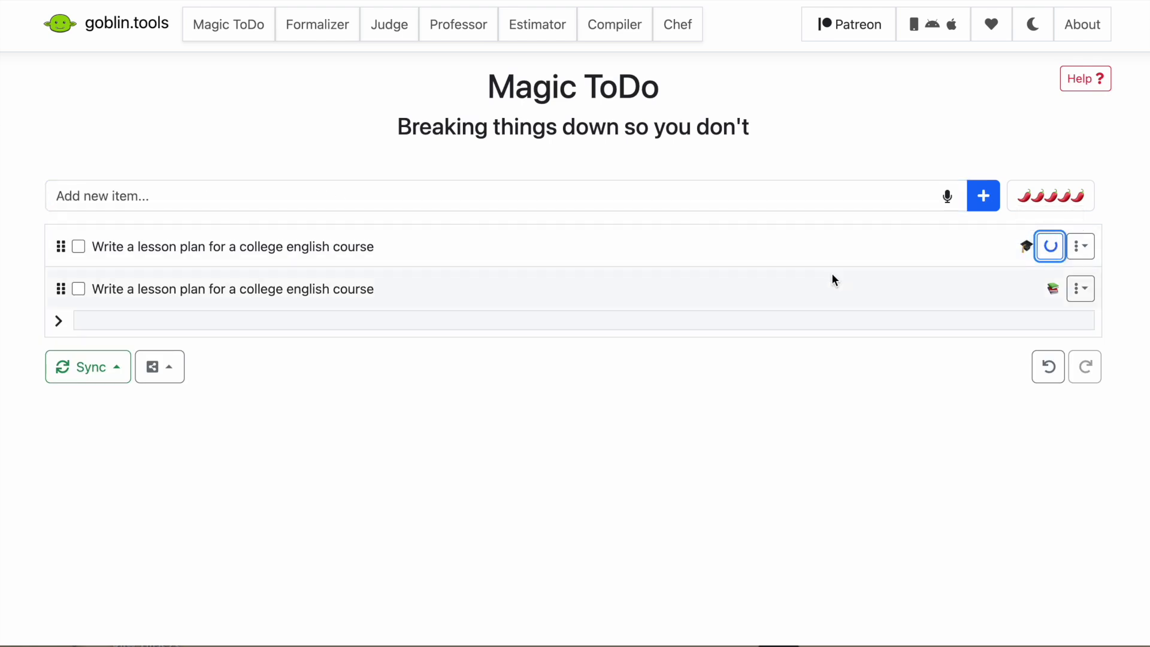
Scroll through the new lesson plan's generated subtasks to review them.
scroll(832, 274, "down", 5)
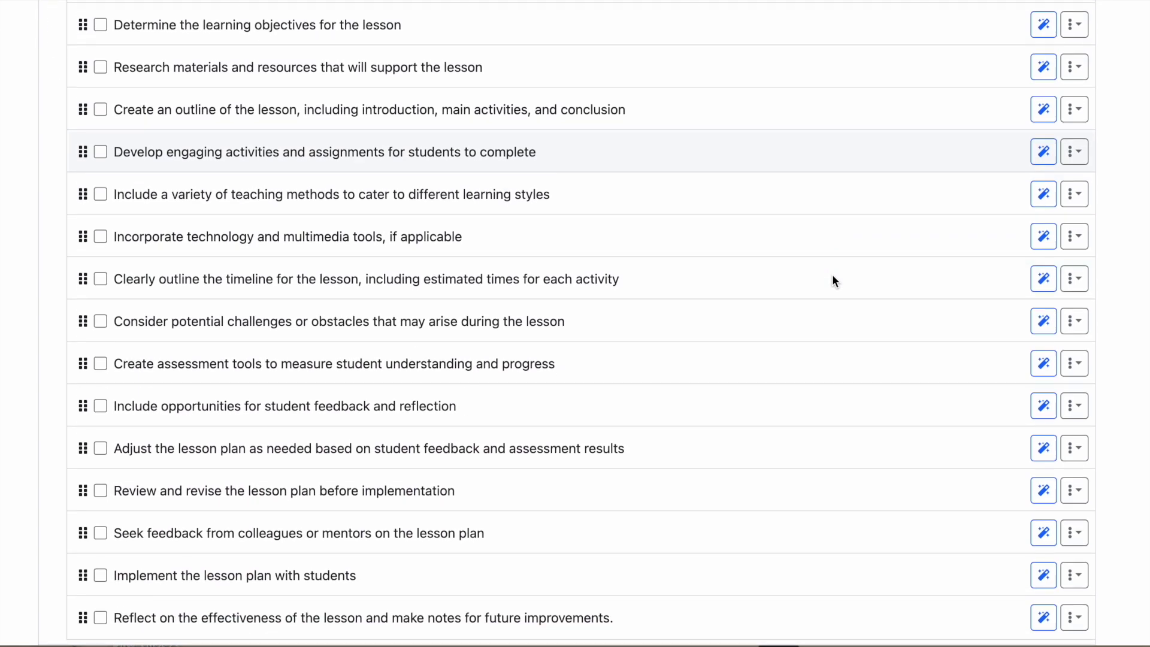
scroll(833, 277, "down", 3)
scroll(832, 277, "up", 5)
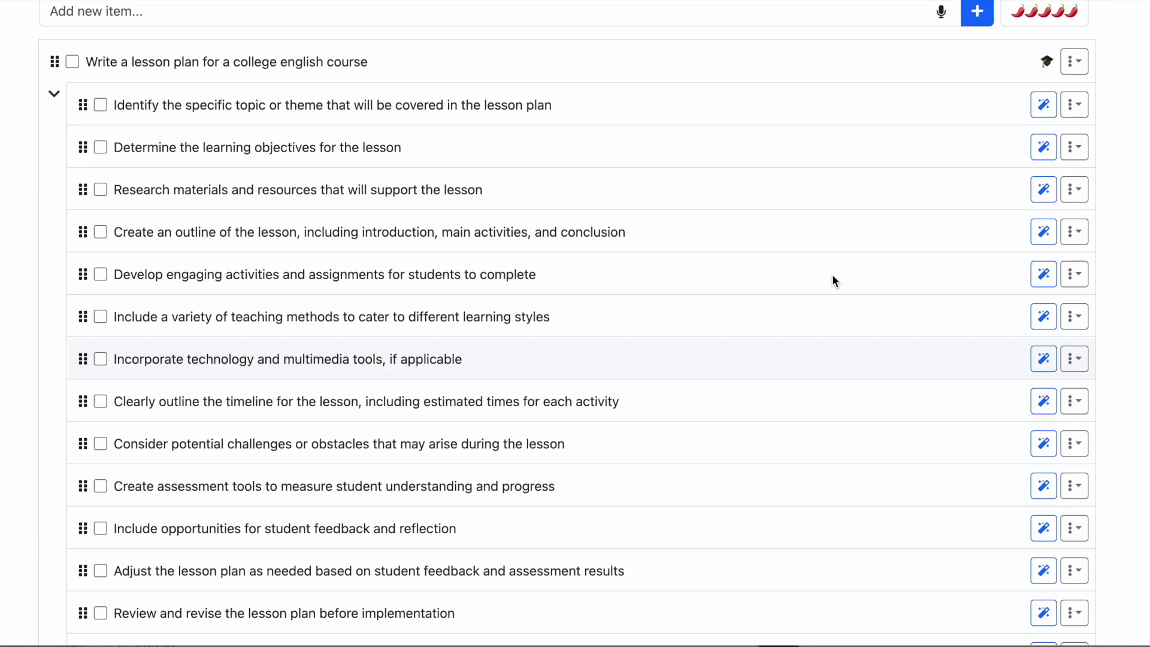
scroll(832, 275, "down", 4)
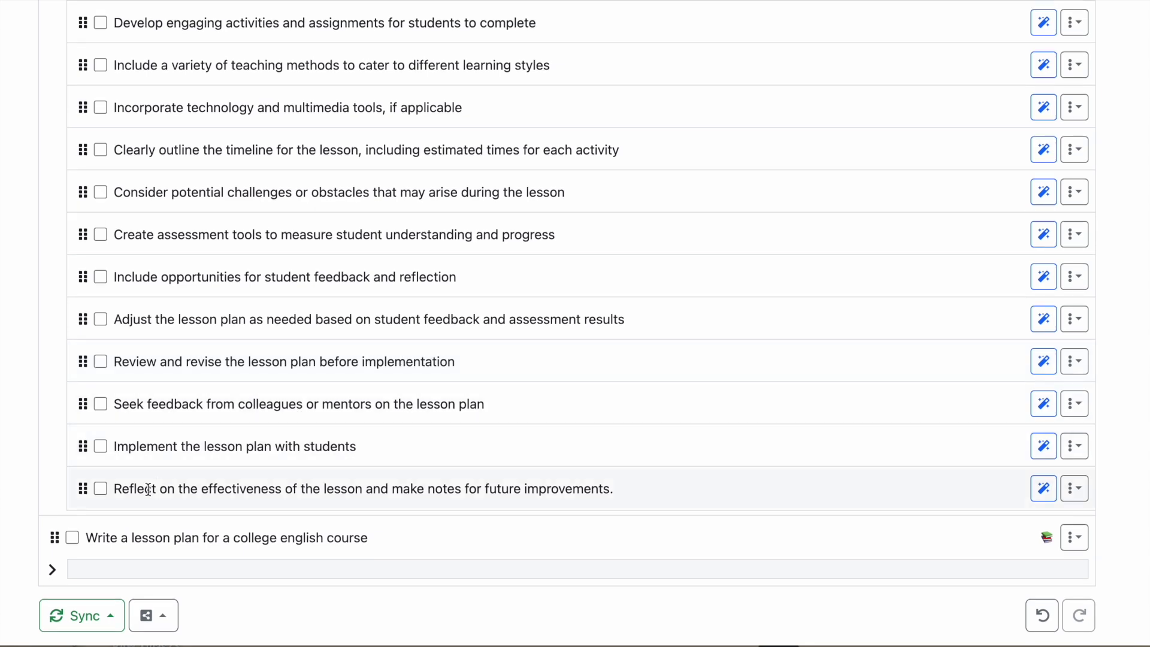
scroll(73, 552, "down", 7)
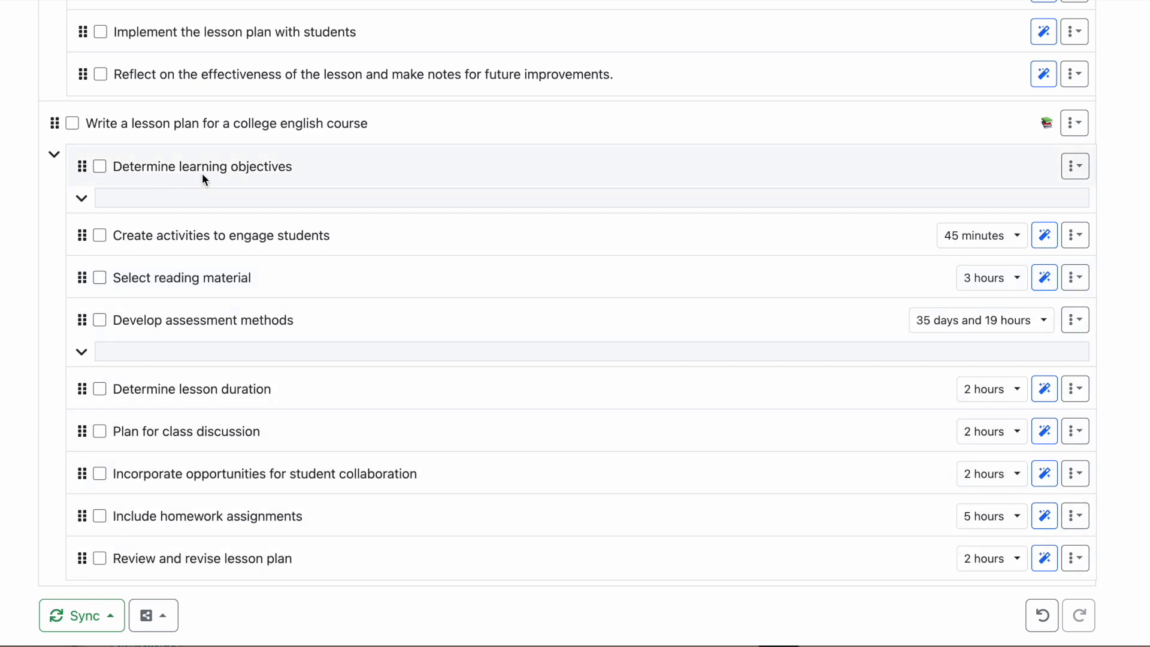
scroll(157, 494, "up", 9)
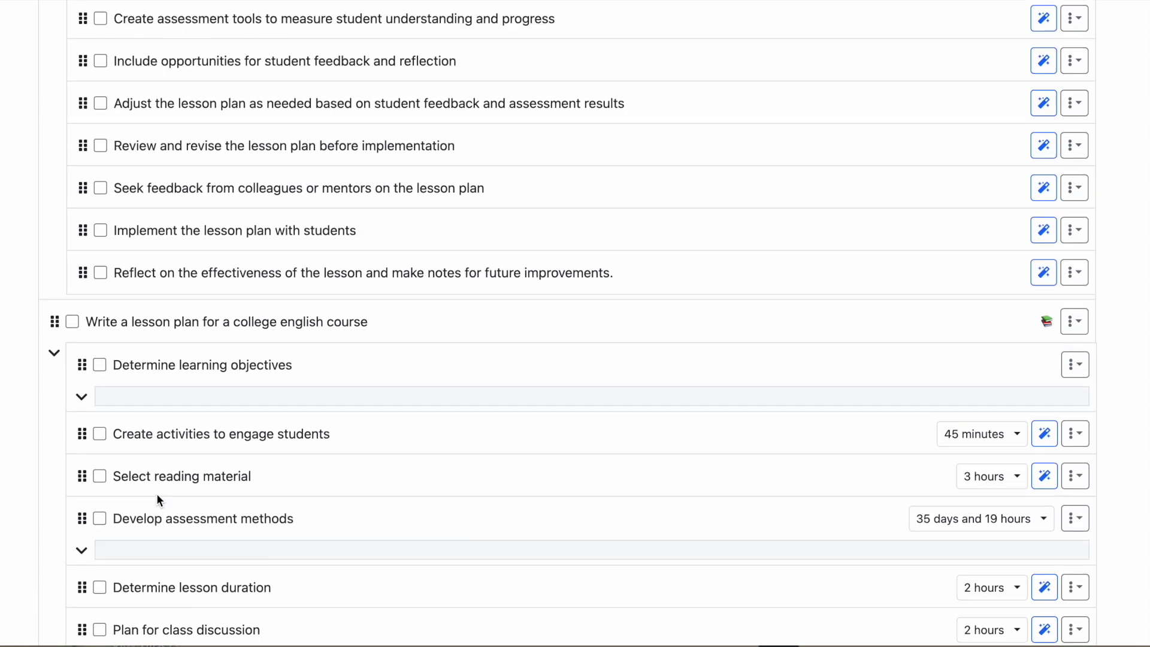
scroll(157, 493, "up", 4)
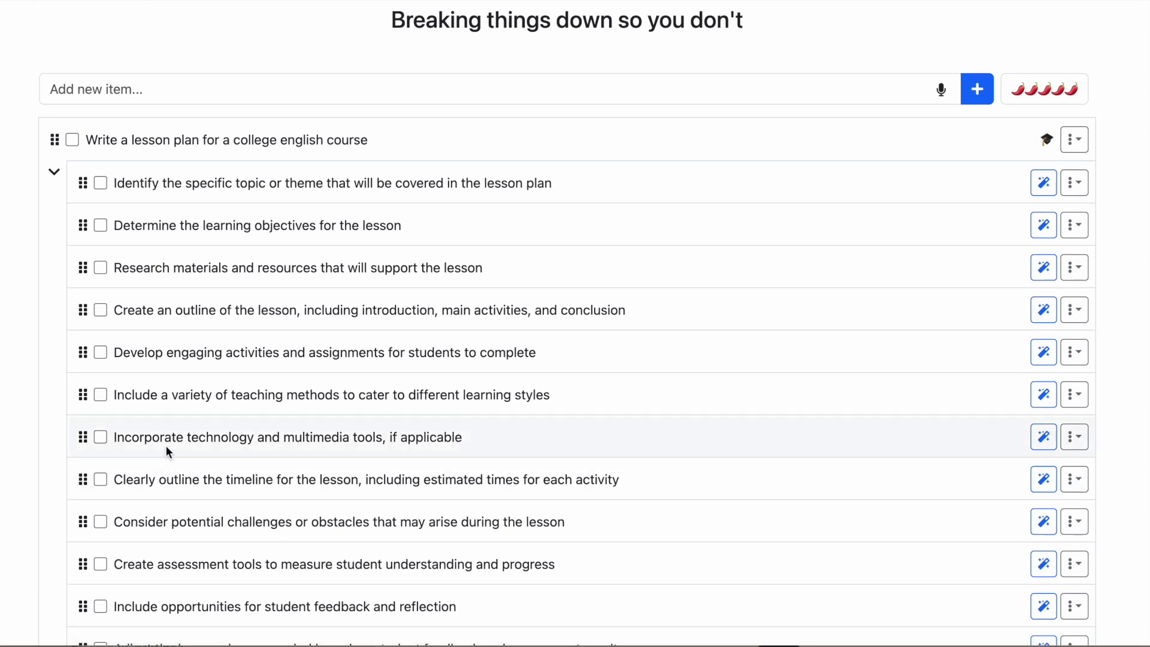
scroll(188, 183, "down", 4)
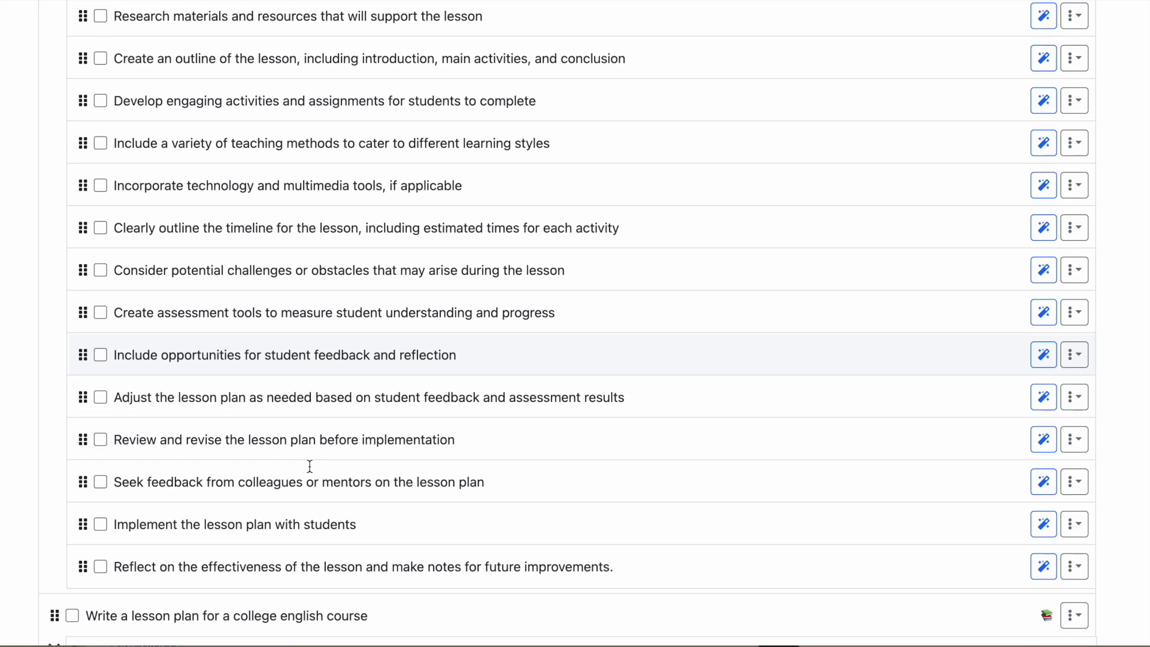
scroll(309, 465, "up", 4)
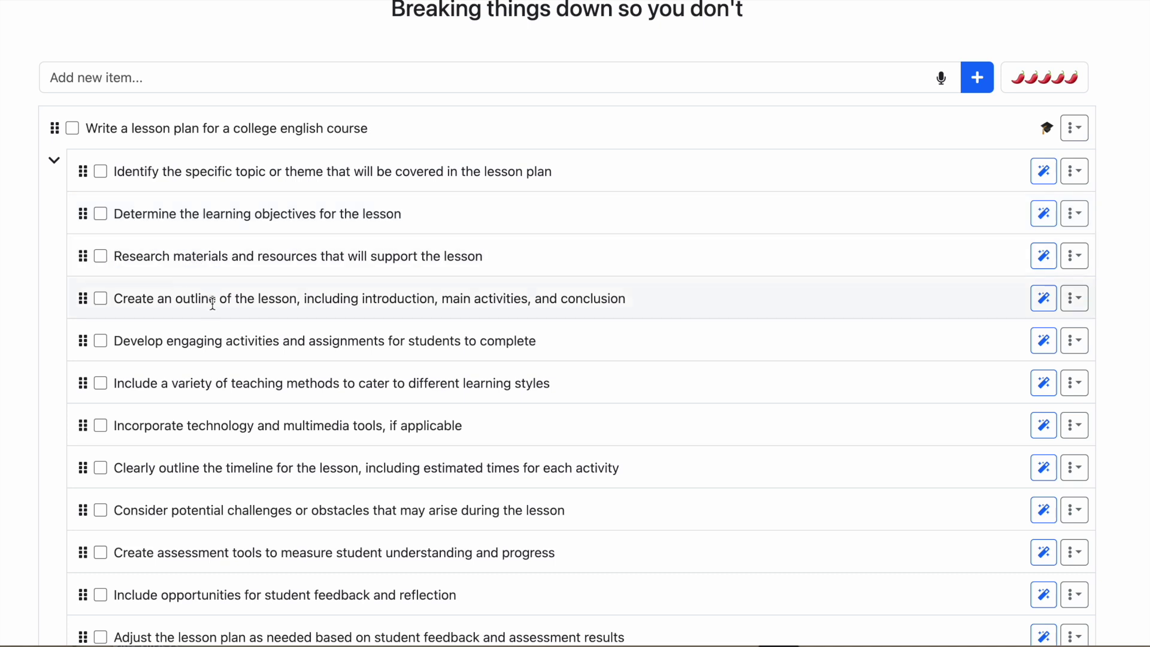
scroll(213, 302, "up", 1)
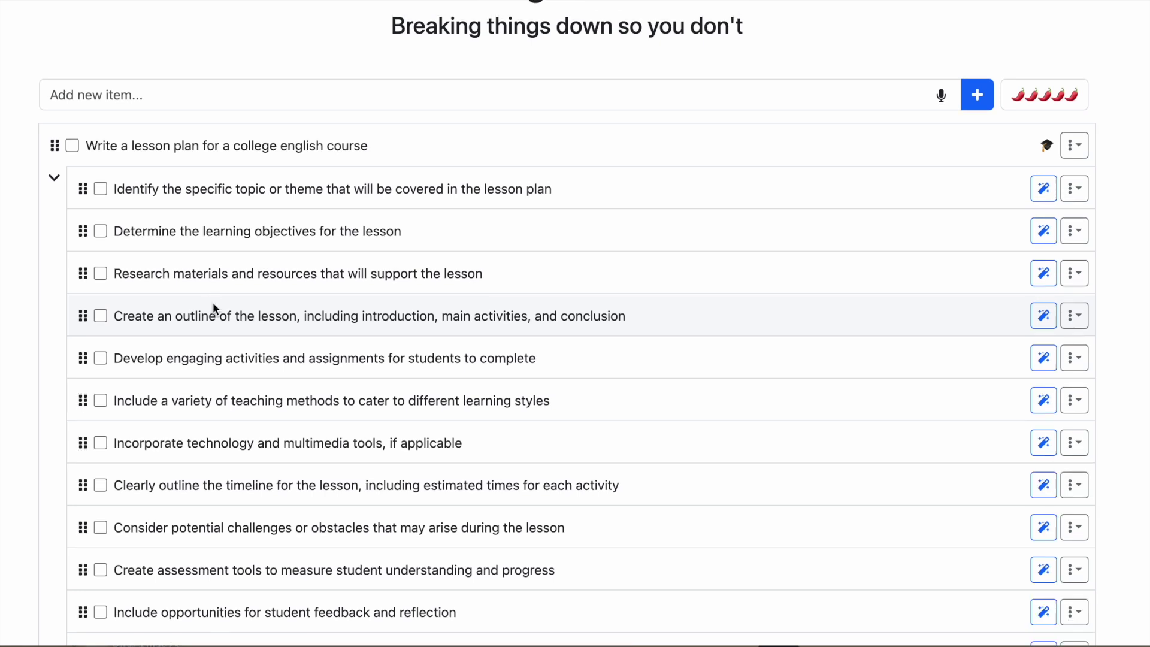
left_click(1074, 273)
left_click(1053, 228)
scroll(794, 214, "up", 2)
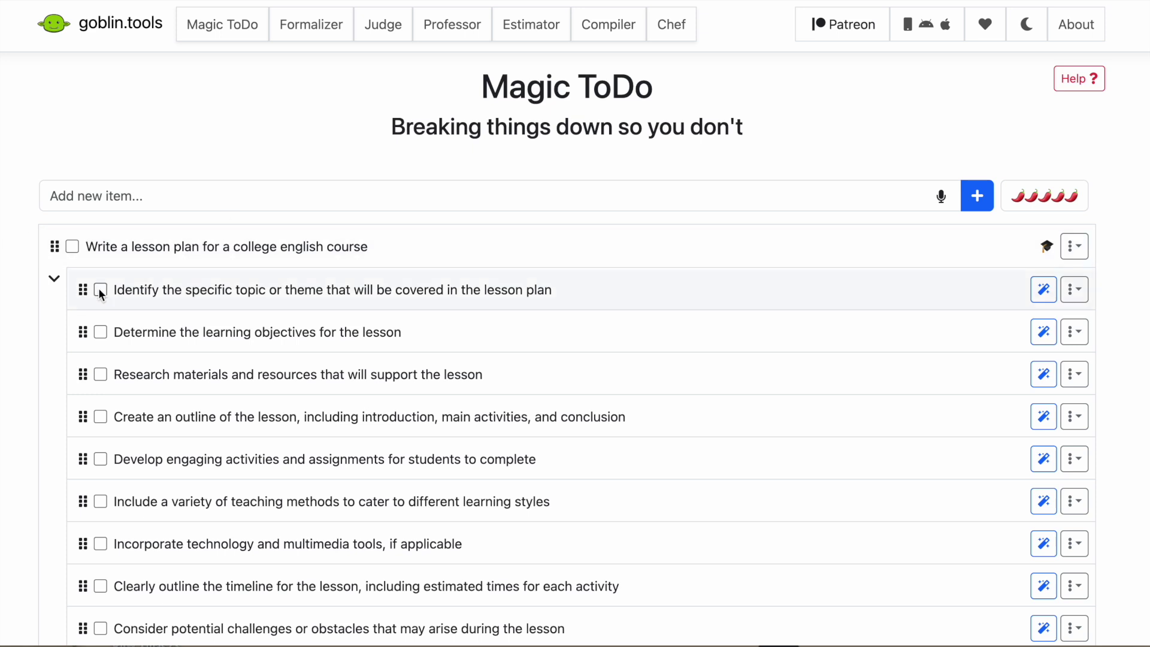
Collapse the subtasks of both lesson-plan tasks.
left_click(53, 279)
left_click(55, 351)
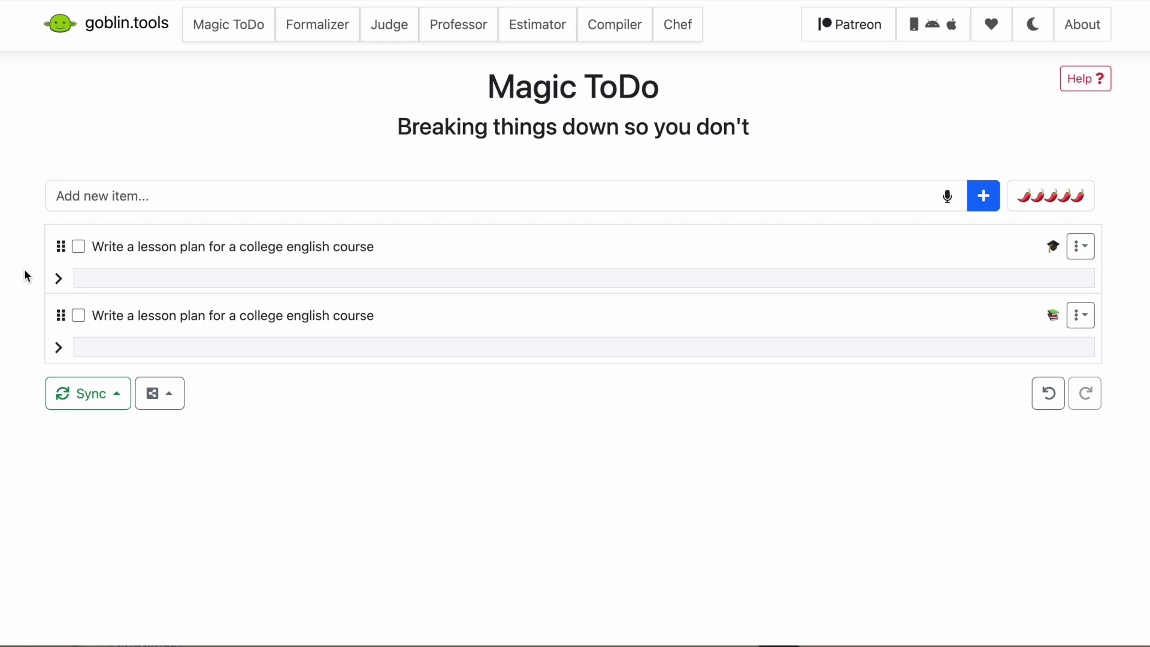
left_click(62, 199)
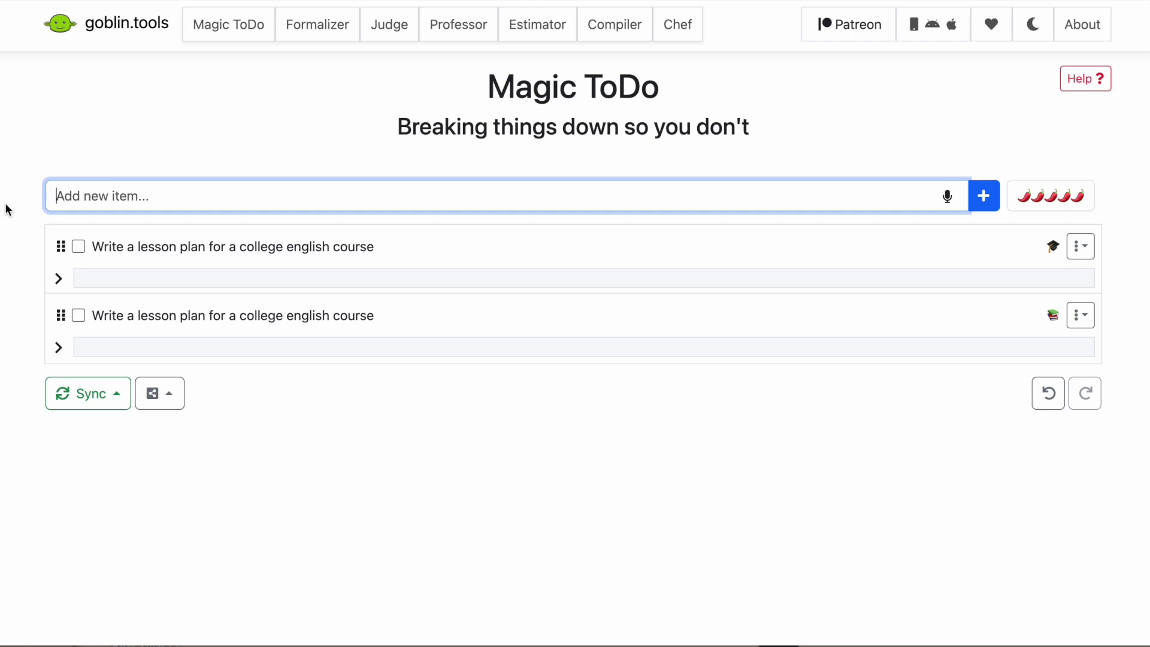
Add the task 'Write a business plan' to the list.
type("Writ")
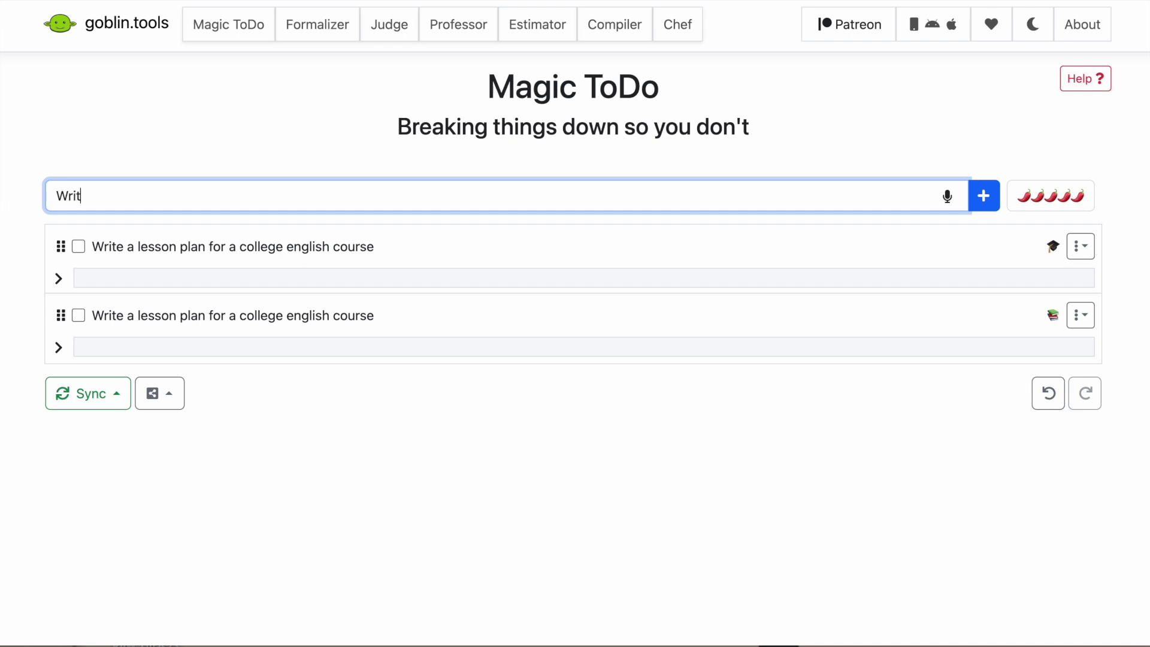
type("e a business pla")
key("BackSpace")
type("lan")
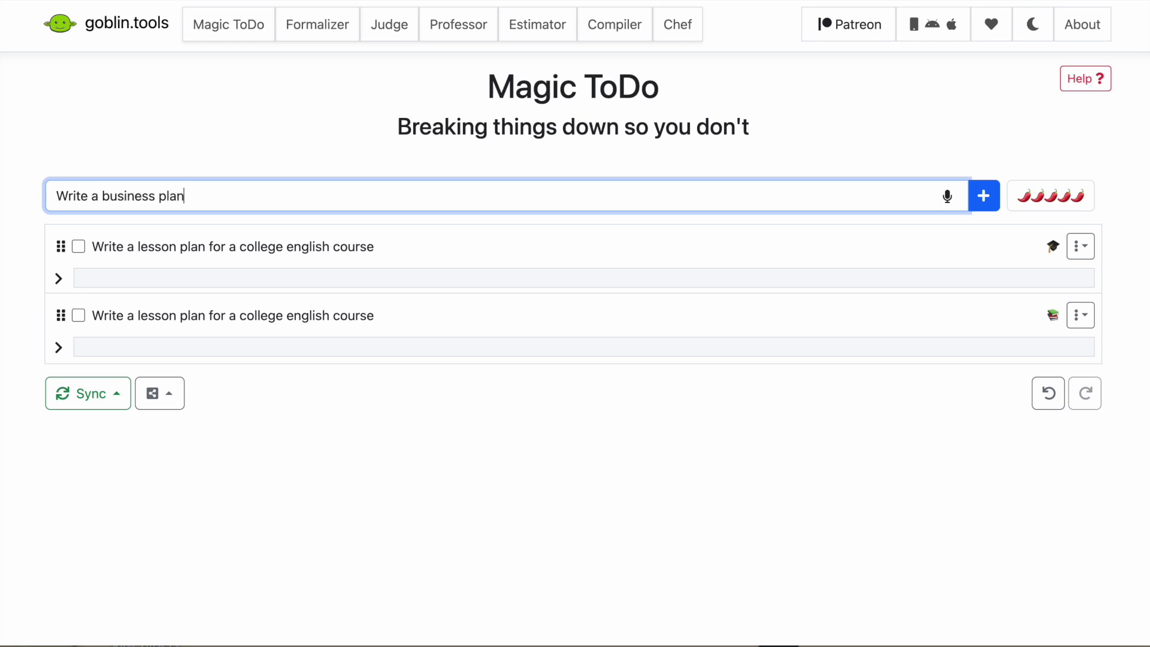
key("Return")
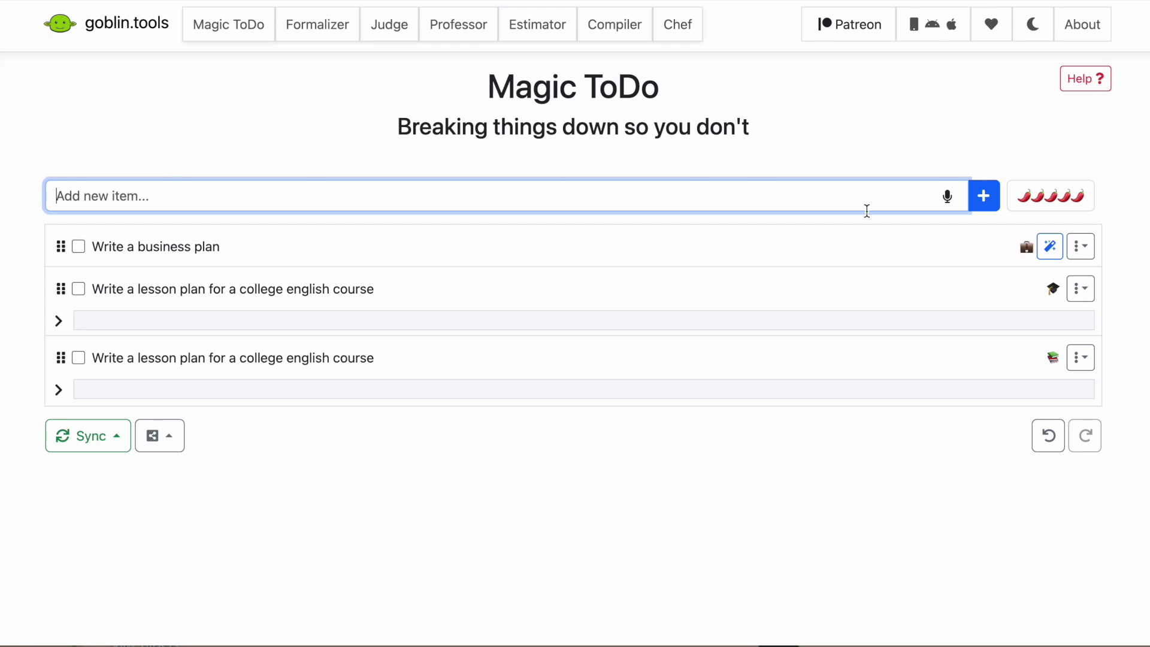
Break 'Write a business plan' into subtasks and scroll through them.
left_click(1049, 245)
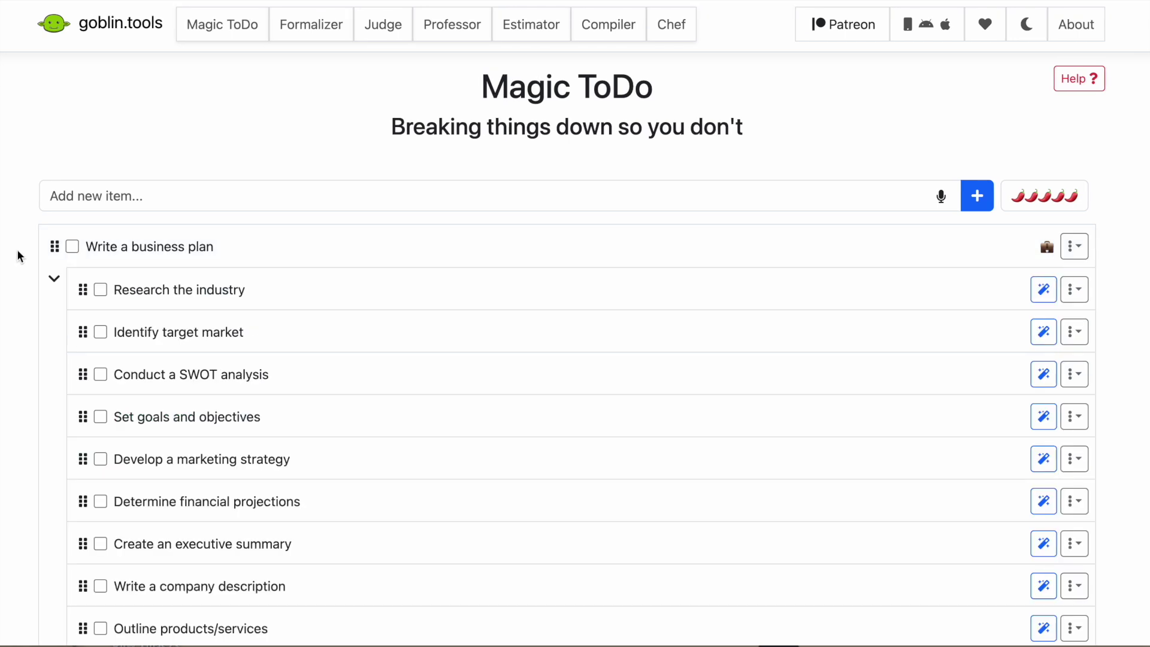
scroll(18, 252, "down", 2)
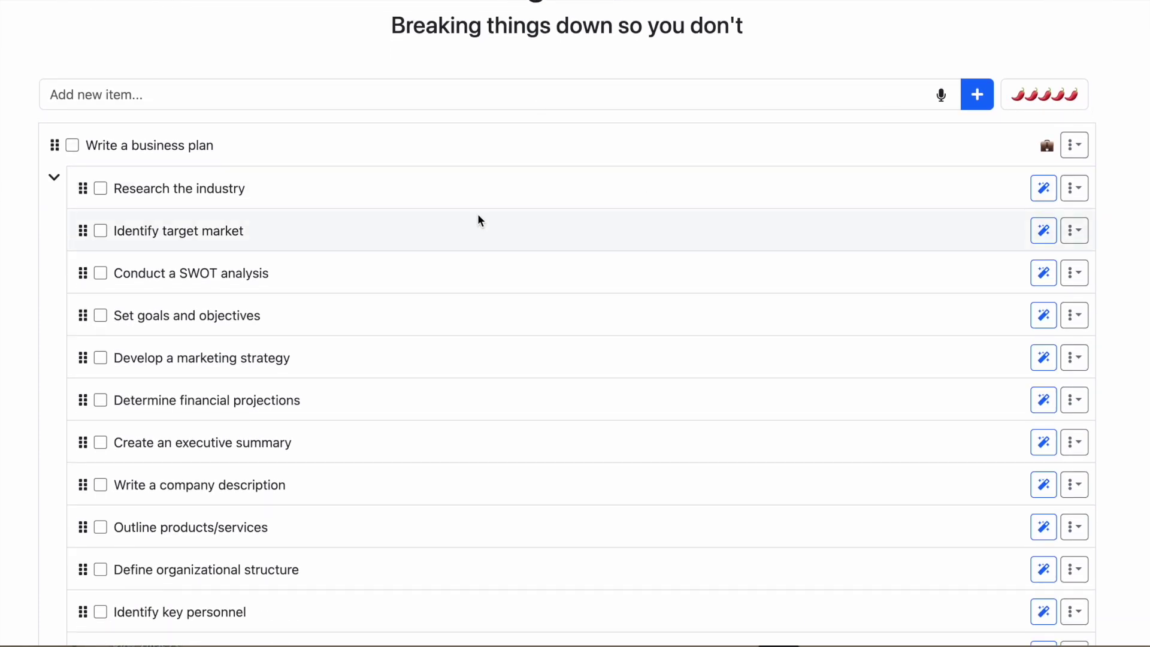
scroll(480, 220, "down", 1)
scroll(194, 429, "down", 5)
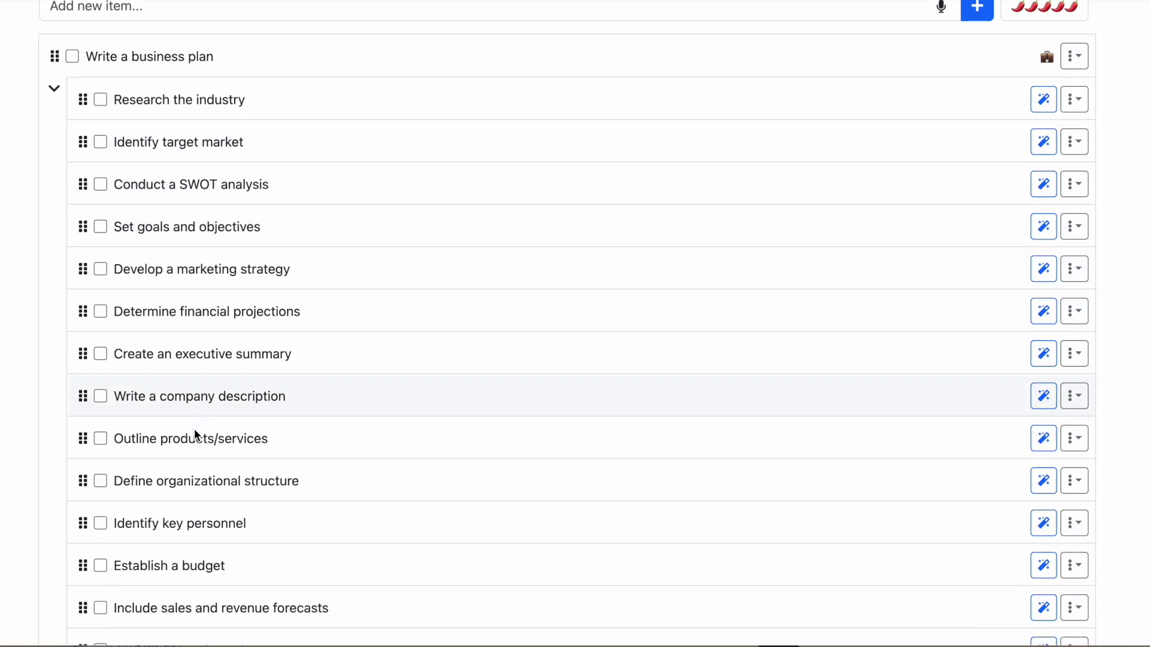
scroll(194, 429, "down", 3)
scroll(194, 429, "up", 10)
scroll(195, 434, "up", 2)
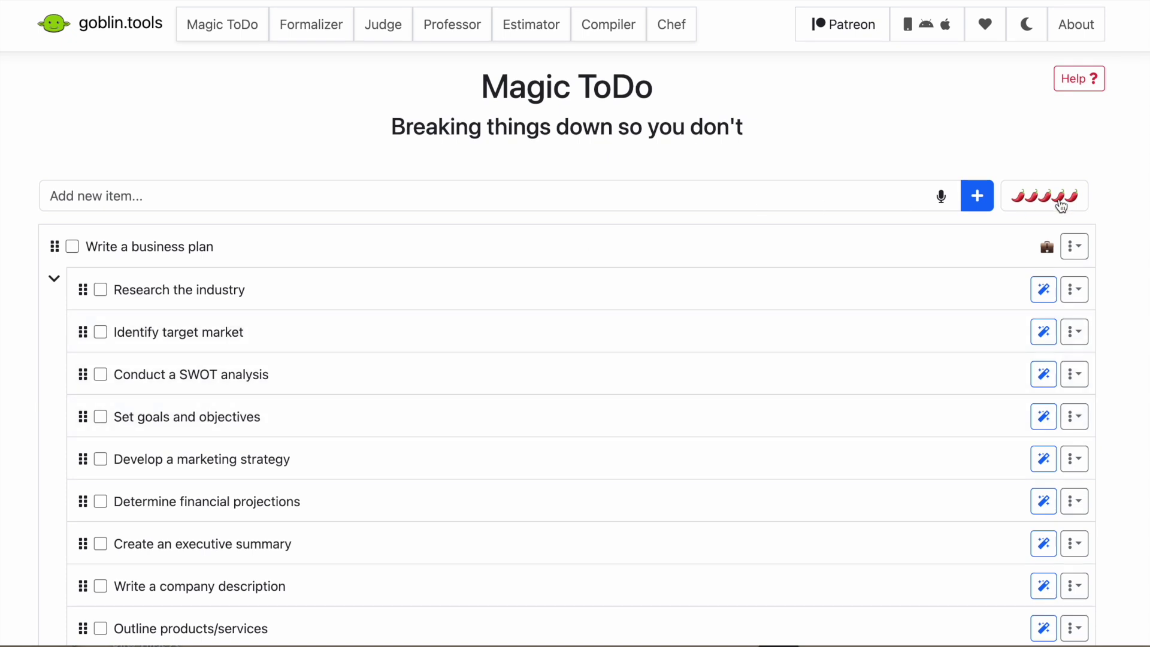
left_click(1030, 210)
At two-chili spiciness, add a 'Write a business plan' task and break it into subtasks.
left_click_drag(1067, 147, 902, 149)
left_click(512, 185)
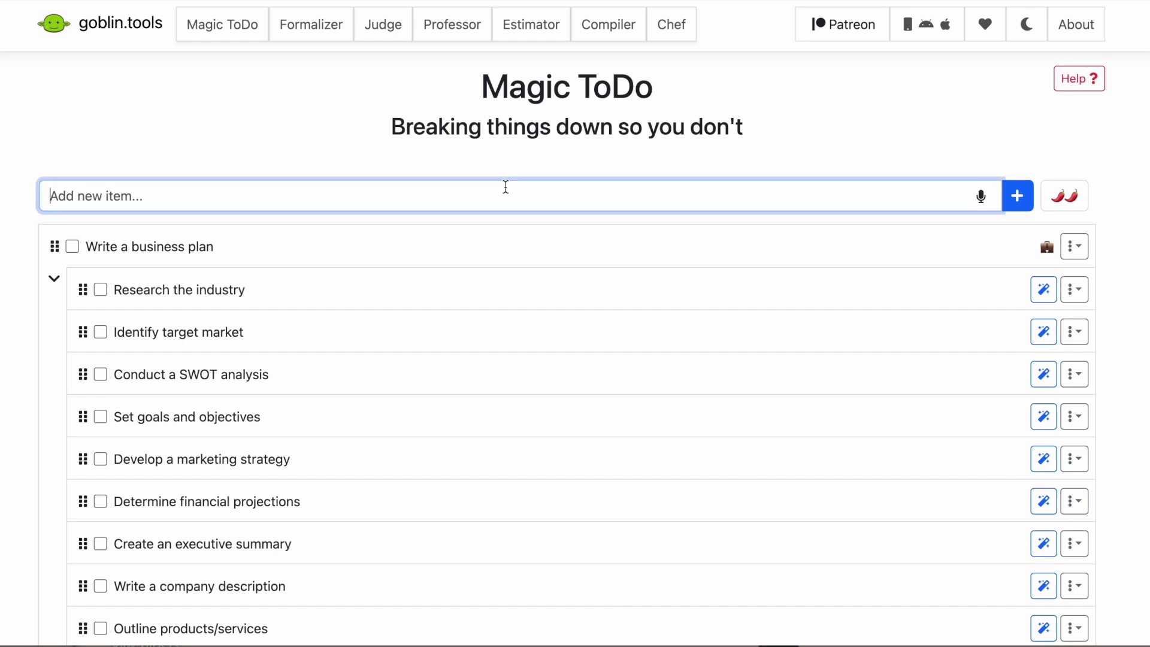
type("Write a bu")
key("BackSpace")
key("BackSpace")
key("BackSpace")
key("BackSpace")
key("BackSpace")
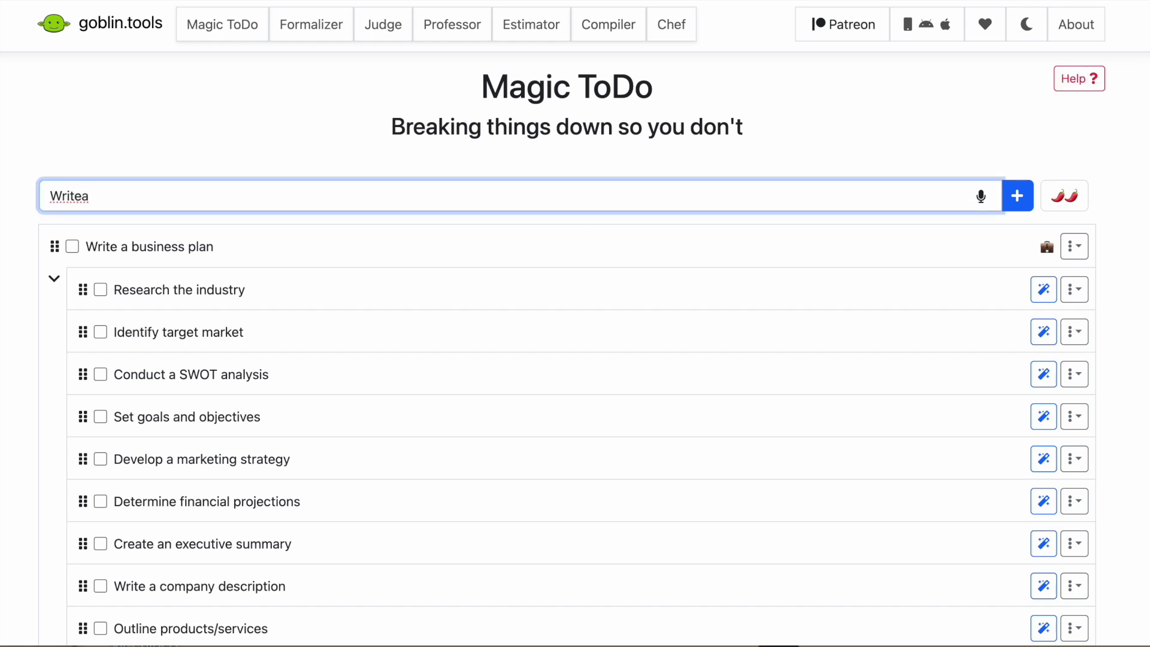
type("a business plan")
key("Return")
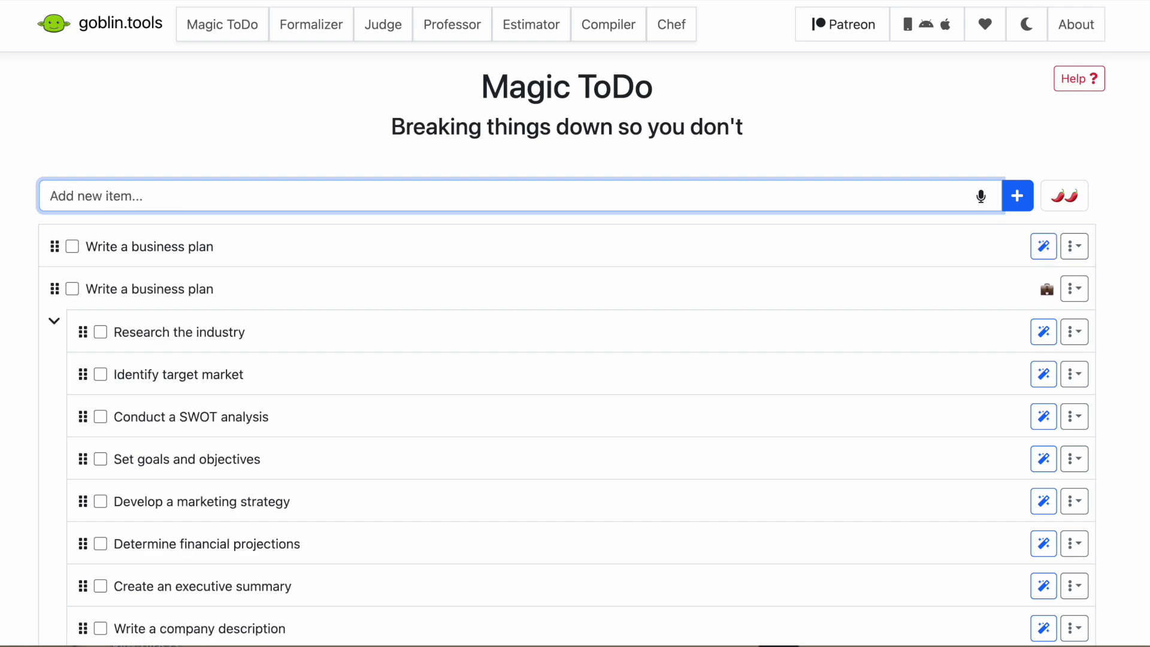
left_click(1043, 246)
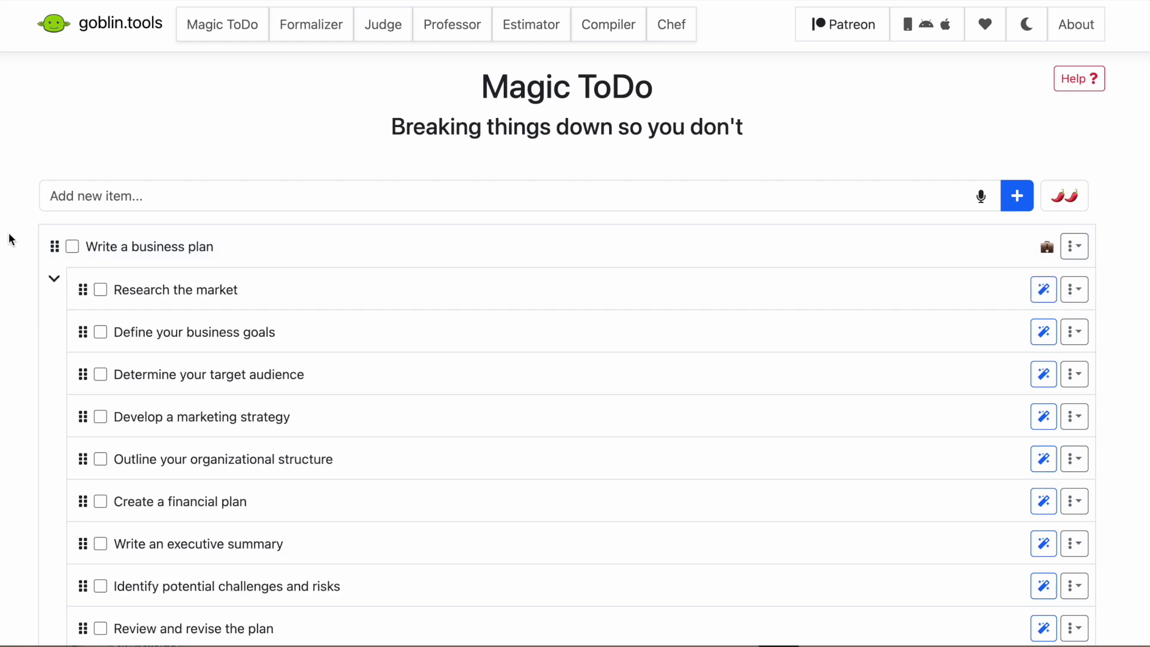
Collapse the subtasks of both 'Write a business plan' tasks.
scroll(11, 236, "down", 2)
scroll(15, 247, "down", 2)
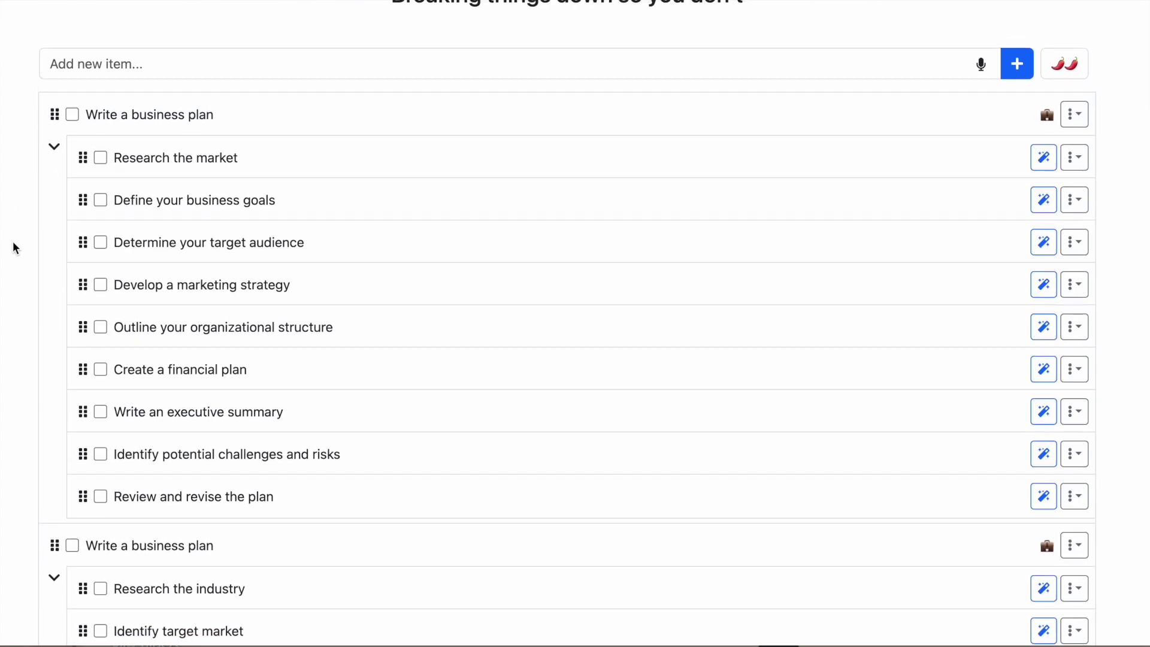
scroll(13, 242, "down", 5)
scroll(13, 242, "up", 5)
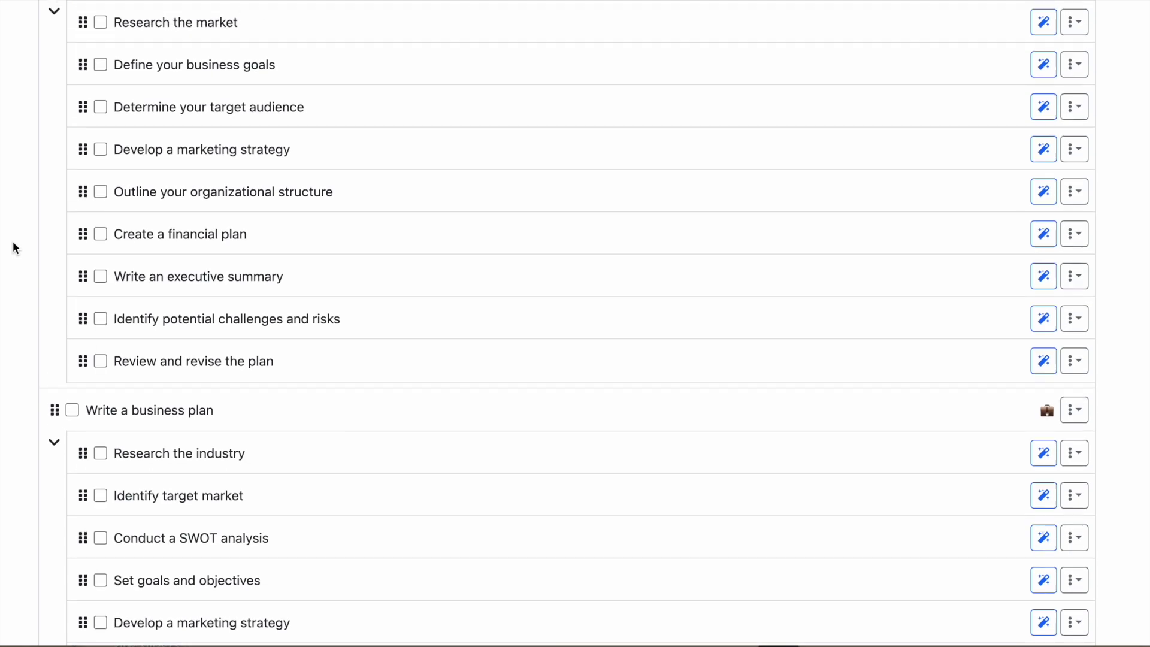
scroll(13, 242, "up", 1)
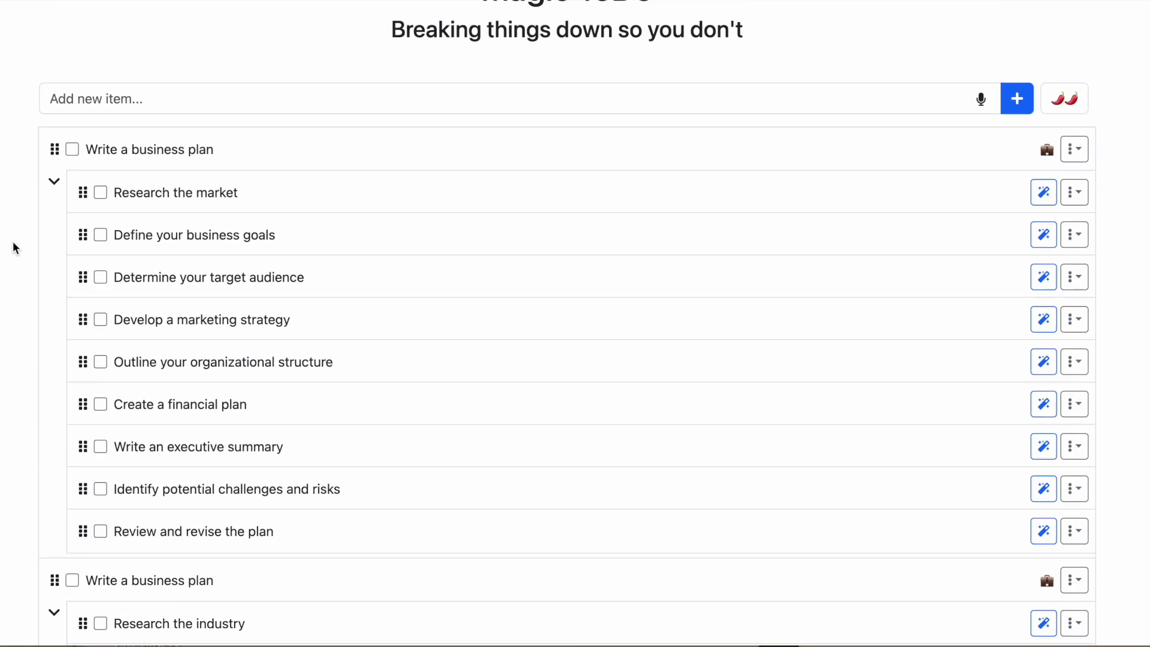
left_click(54, 612)
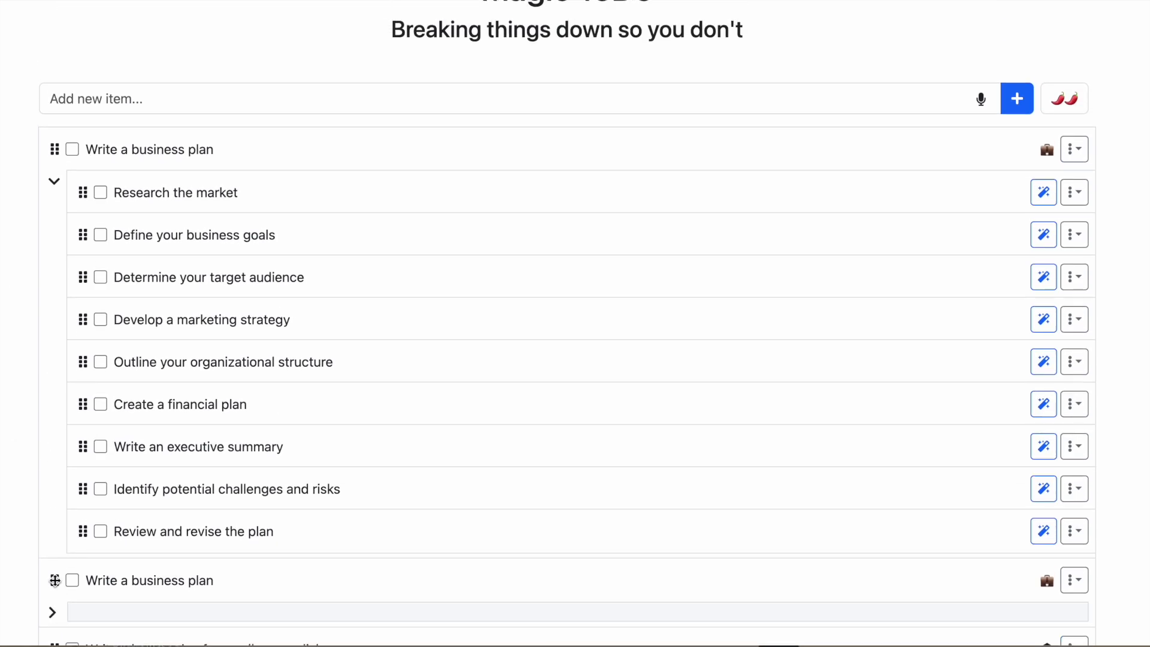
left_click(53, 181)
left_click(89, 191)
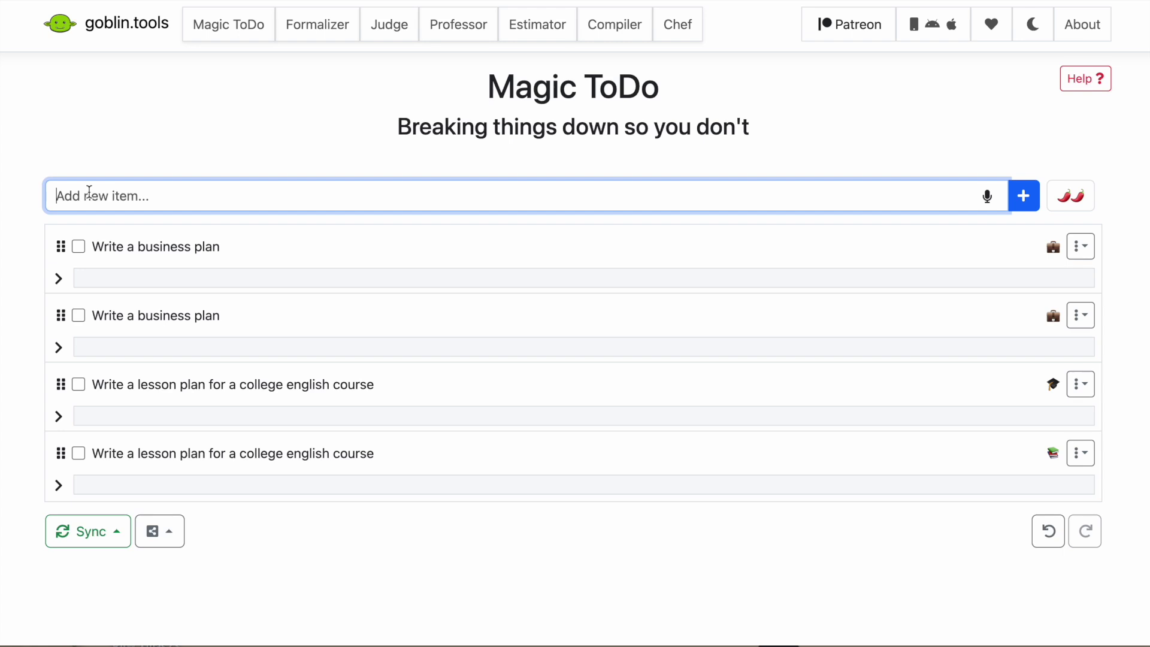
Add 'Write a dissertation chapter', break it down at three chilis, then break down 'Choose a topic'.
type("Write a dissertation ch")
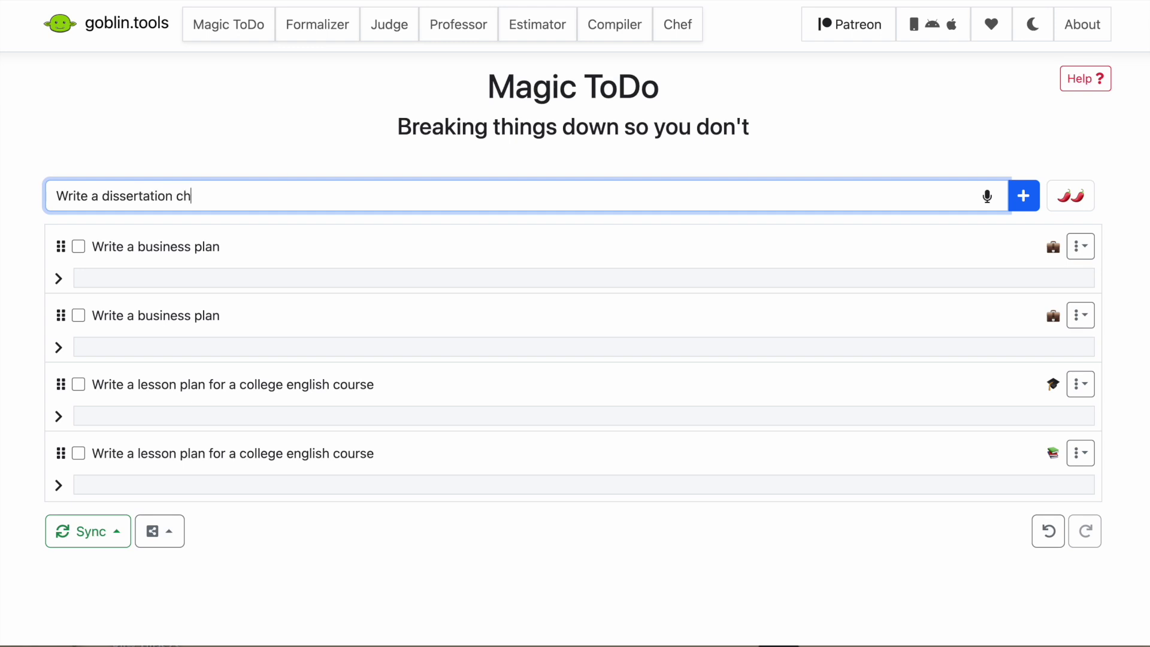
type("apter")
key("Return")
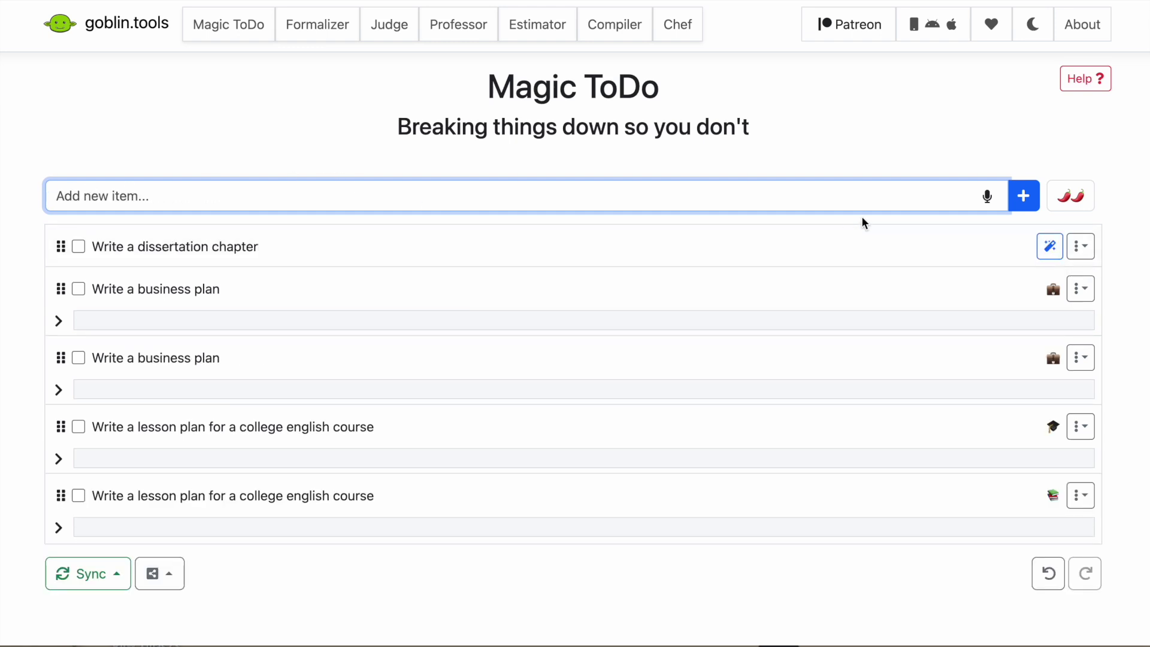
left_click(1069, 197)
left_click_drag(907, 149, 965, 153)
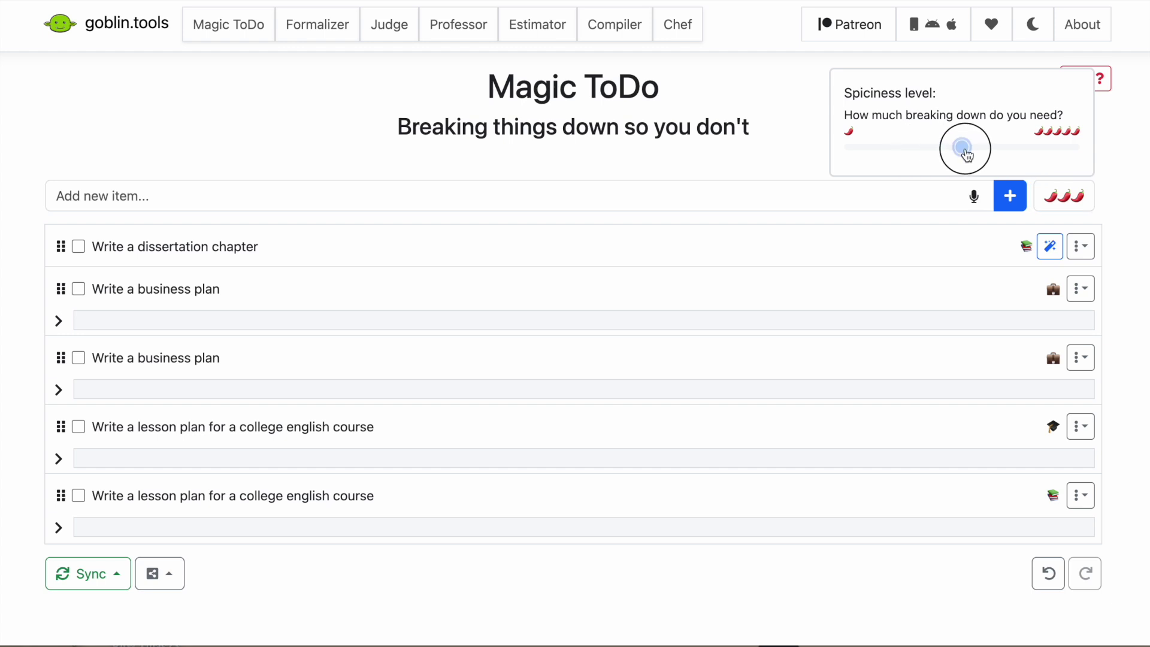
left_click(1050, 245)
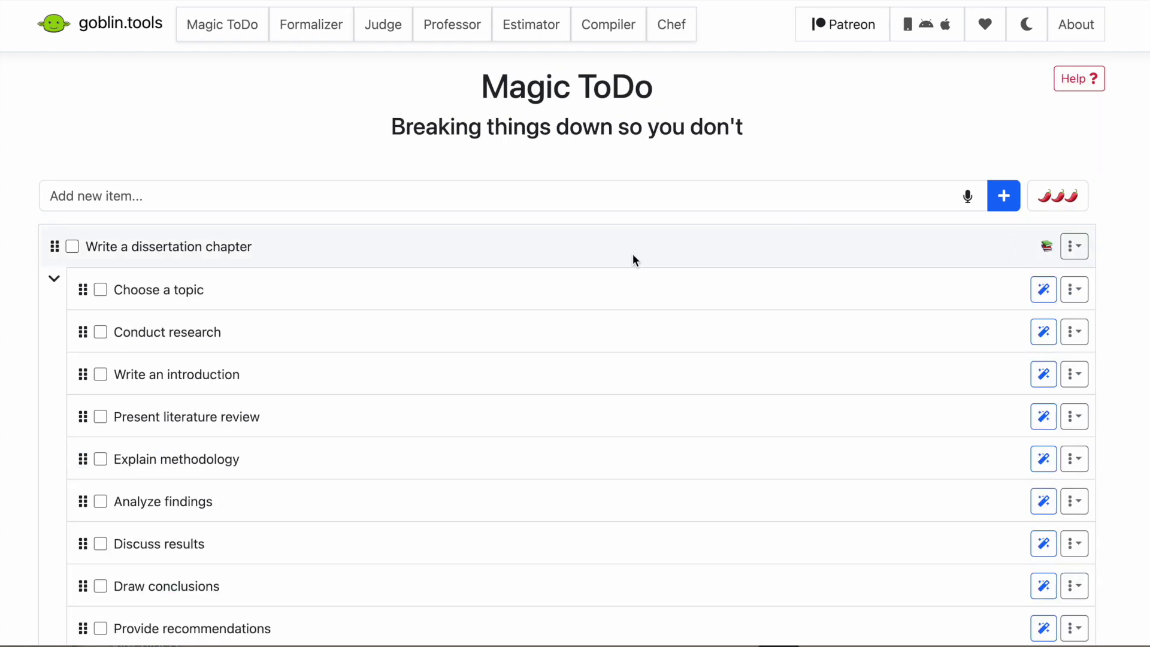
scroll(540, 286, "down", 3)
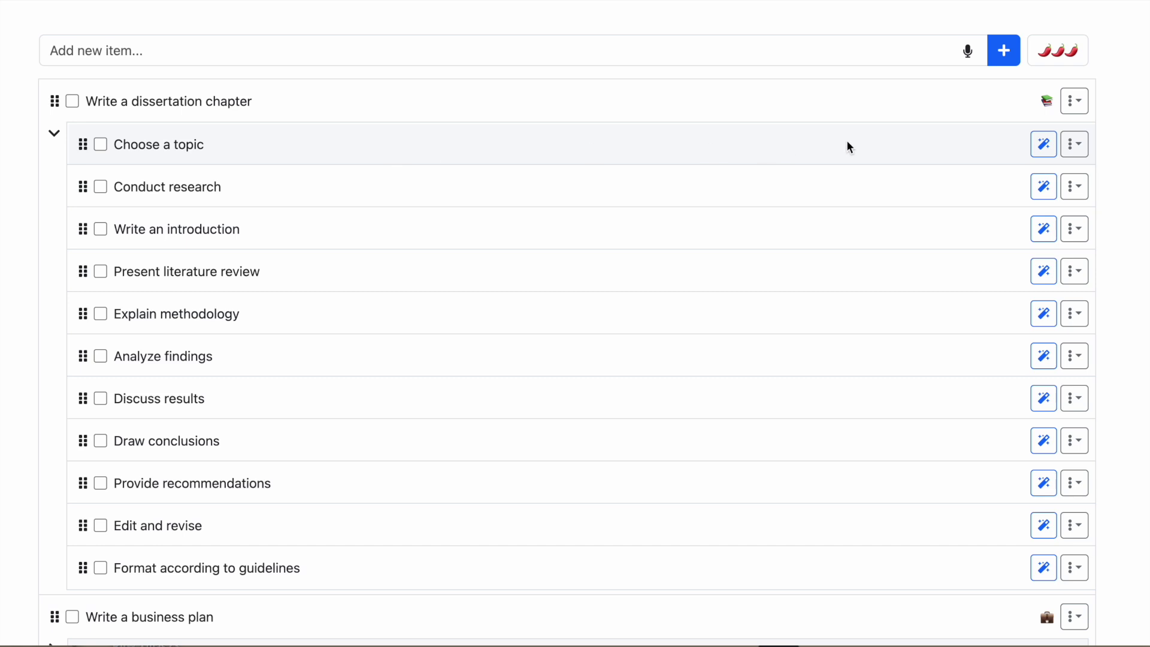
left_click(1043, 145)
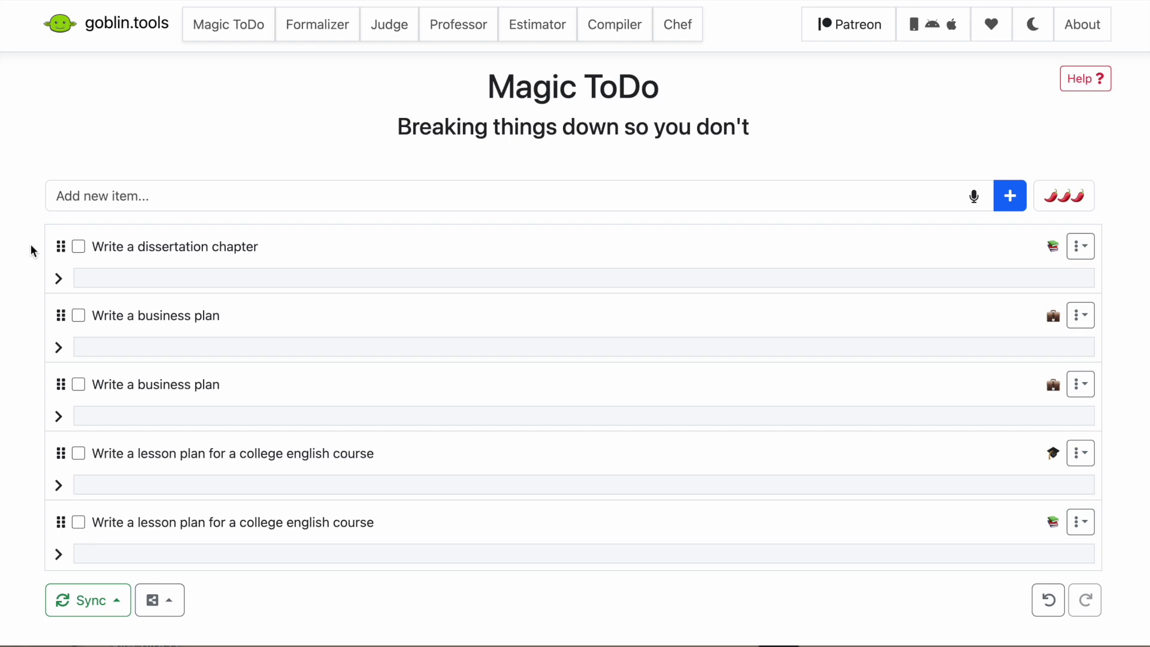
Try moving a business plan above the dissertation task, then leave it in second place.
left_click(56, 247)
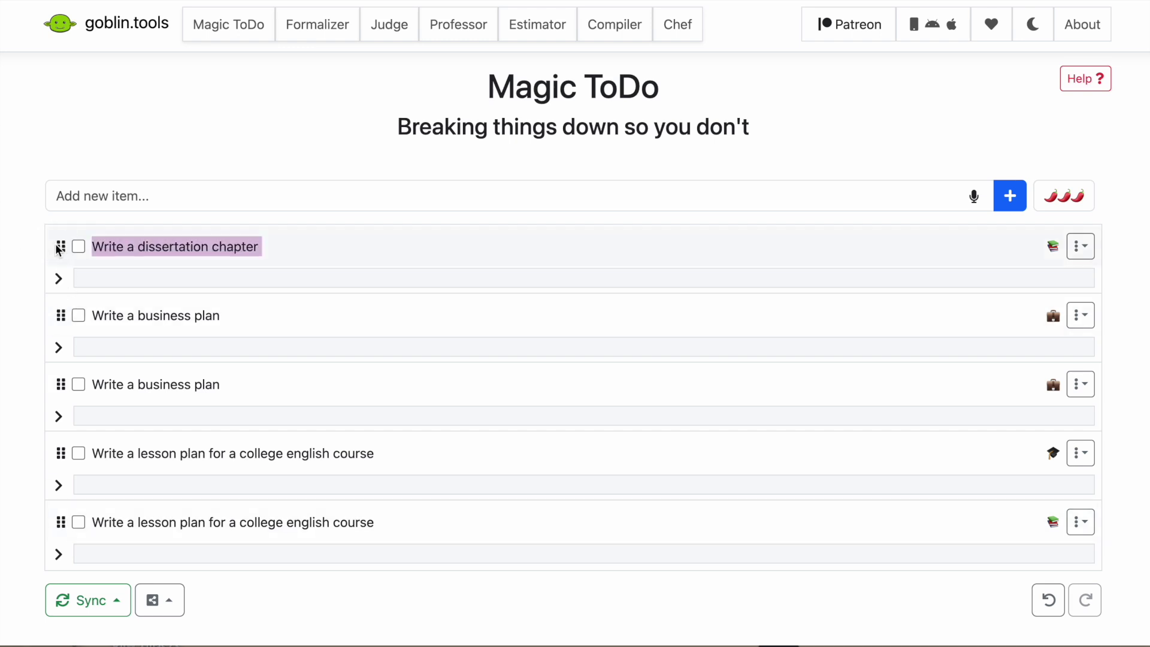
left_click_drag(56, 313, 57, 337)
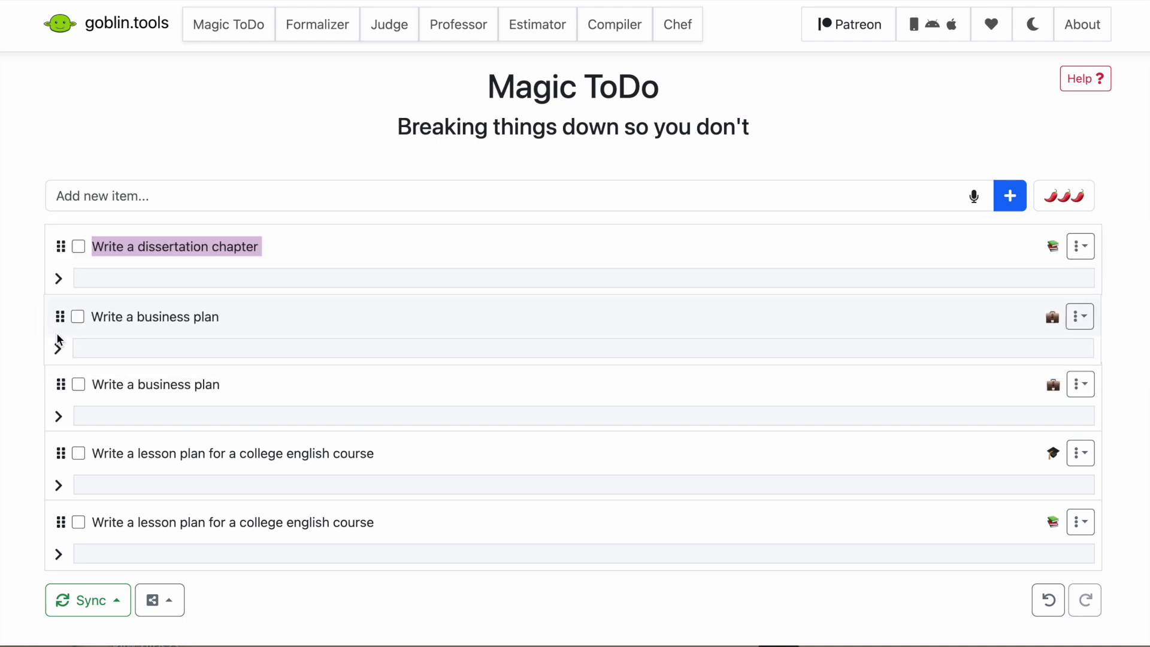
left_click(27, 261)
Expand the dissertation chapter, tick its first three 'Choose a topic' subtasks, and collapse it.
left_click(59, 278)
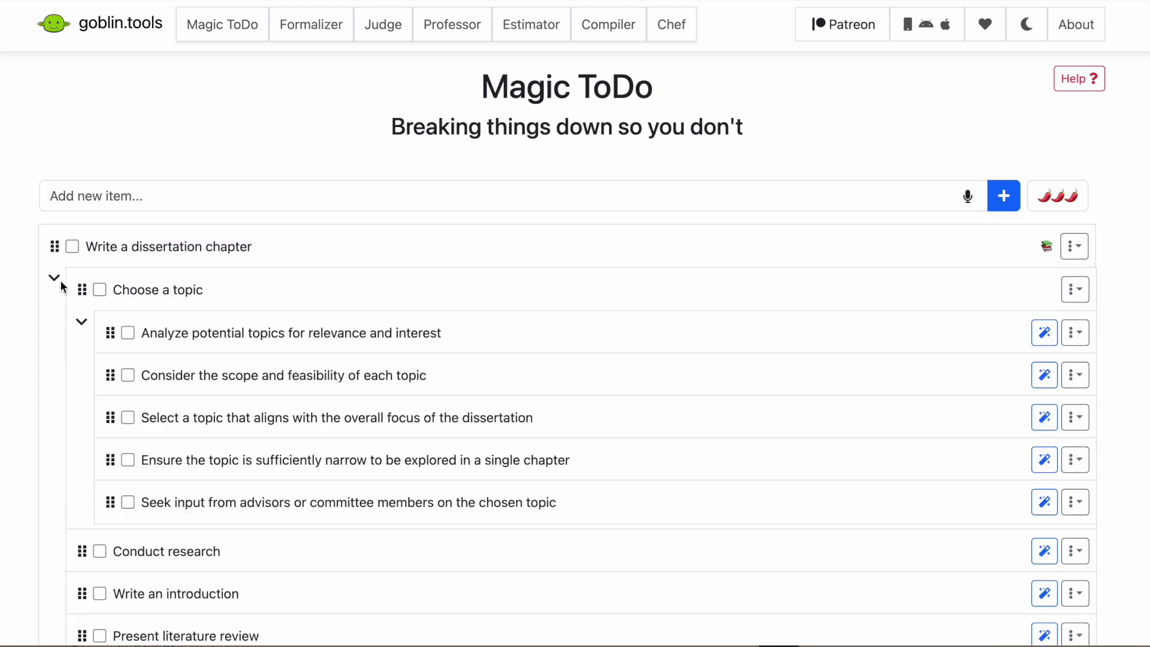
left_click(128, 334)
left_click(129, 376)
left_click(128, 418)
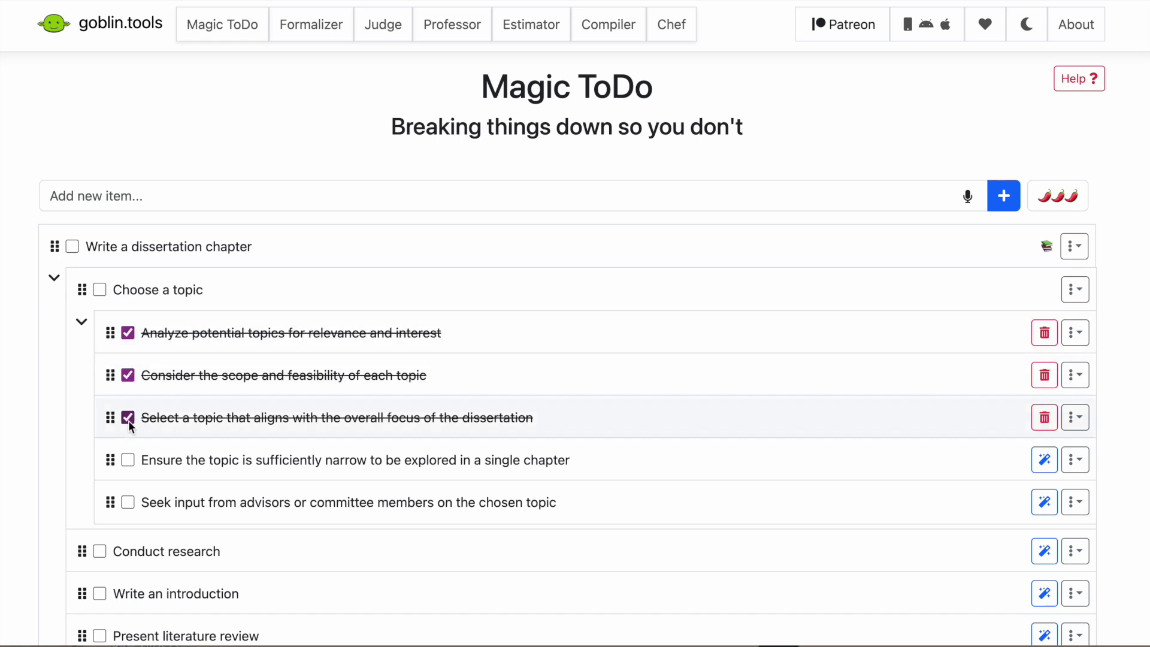
left_click(98, 290)
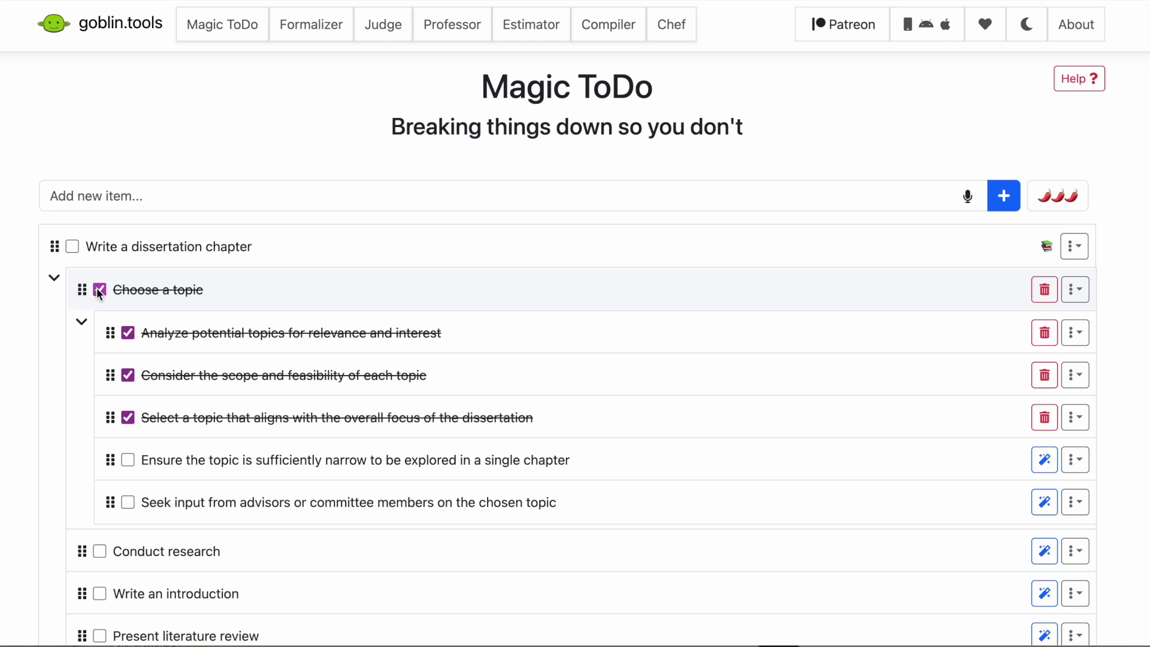
key("space")
left_click(53, 280)
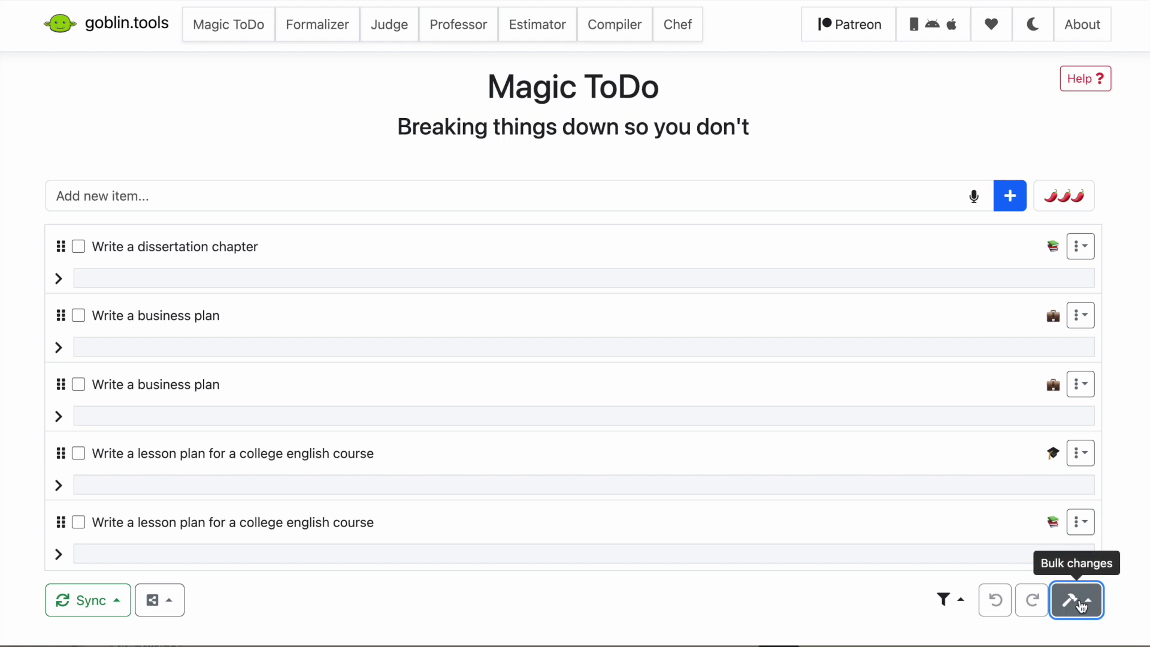
Clear all time estimates through Bulk changes and show the completion and category filter options.
left_click(1082, 605)
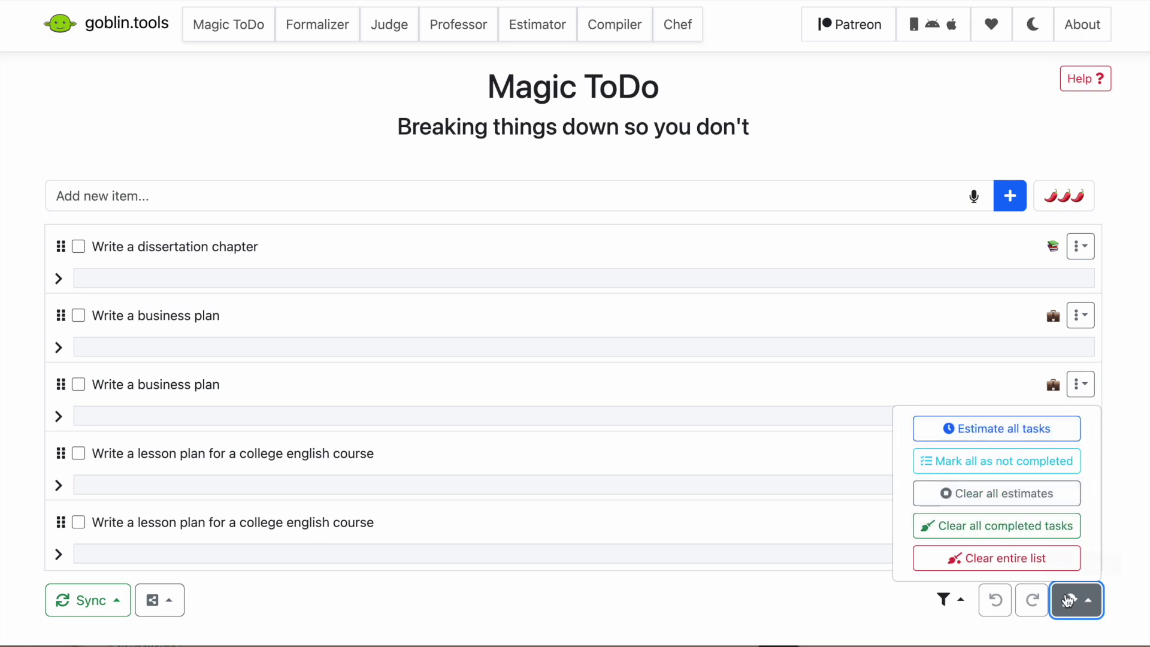
left_click(1021, 504)
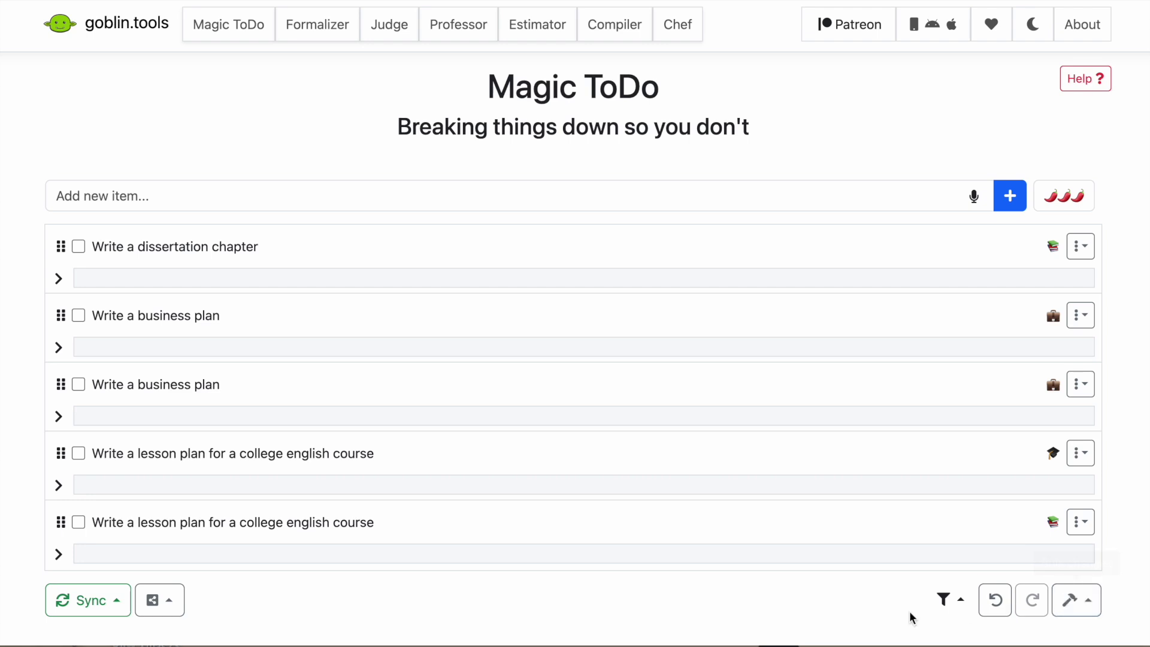
left_click(947, 601)
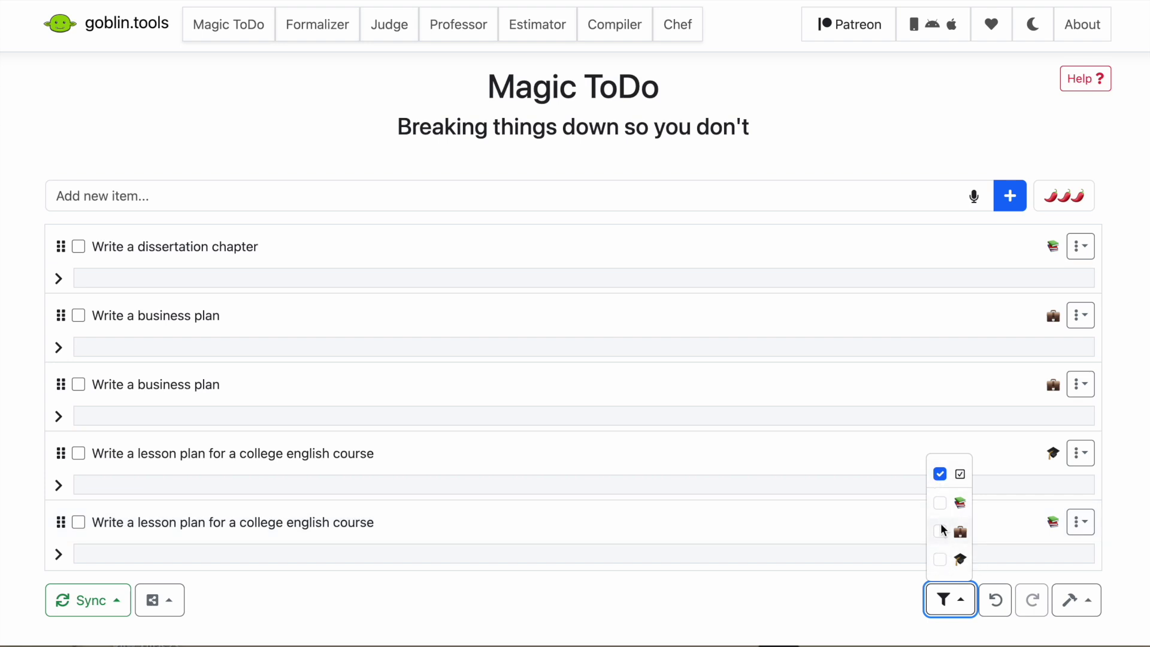
Close the filter options, review the Save/Export choices, then dismiss them.
left_click(897, 602)
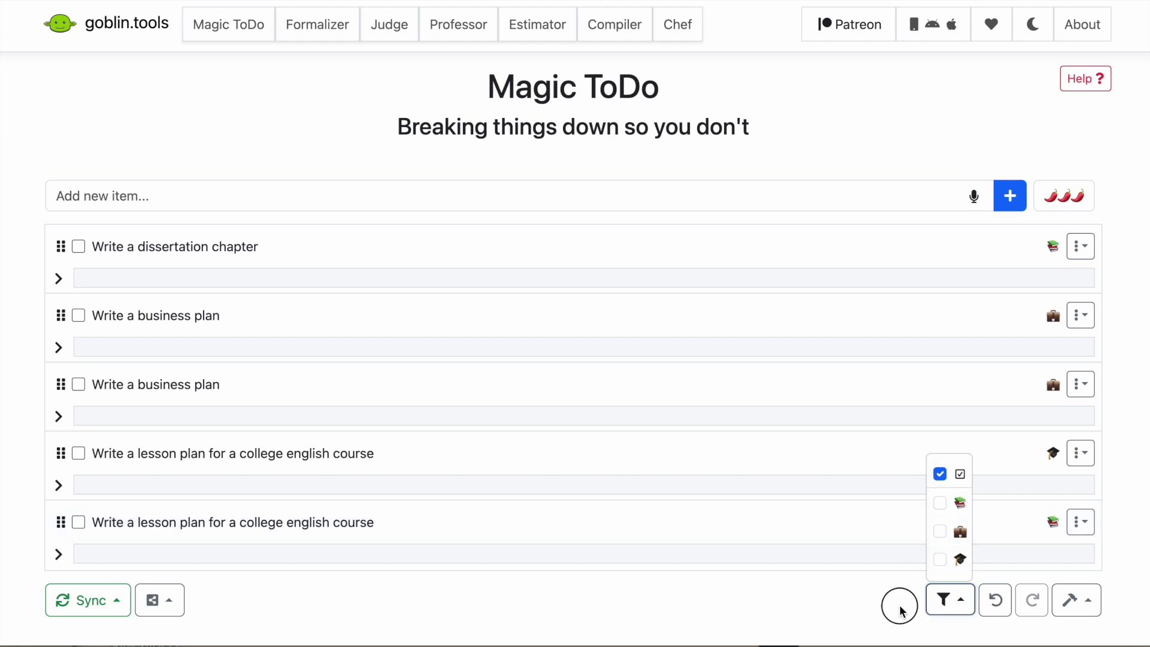
left_click(167, 608)
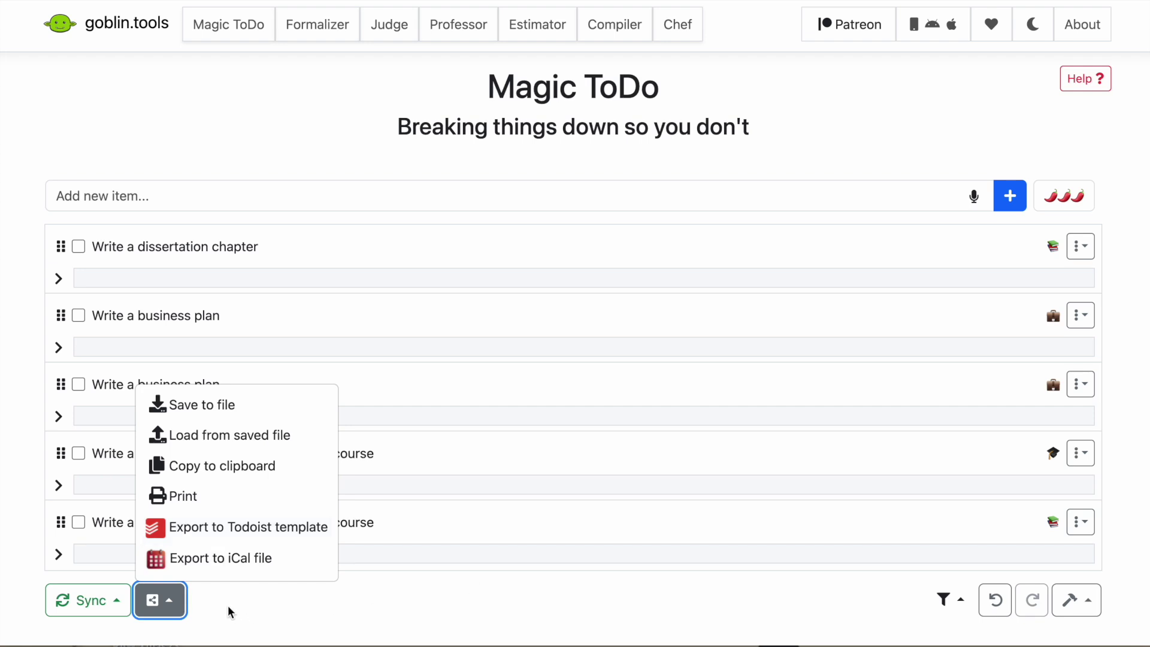
left_click(202, 610)
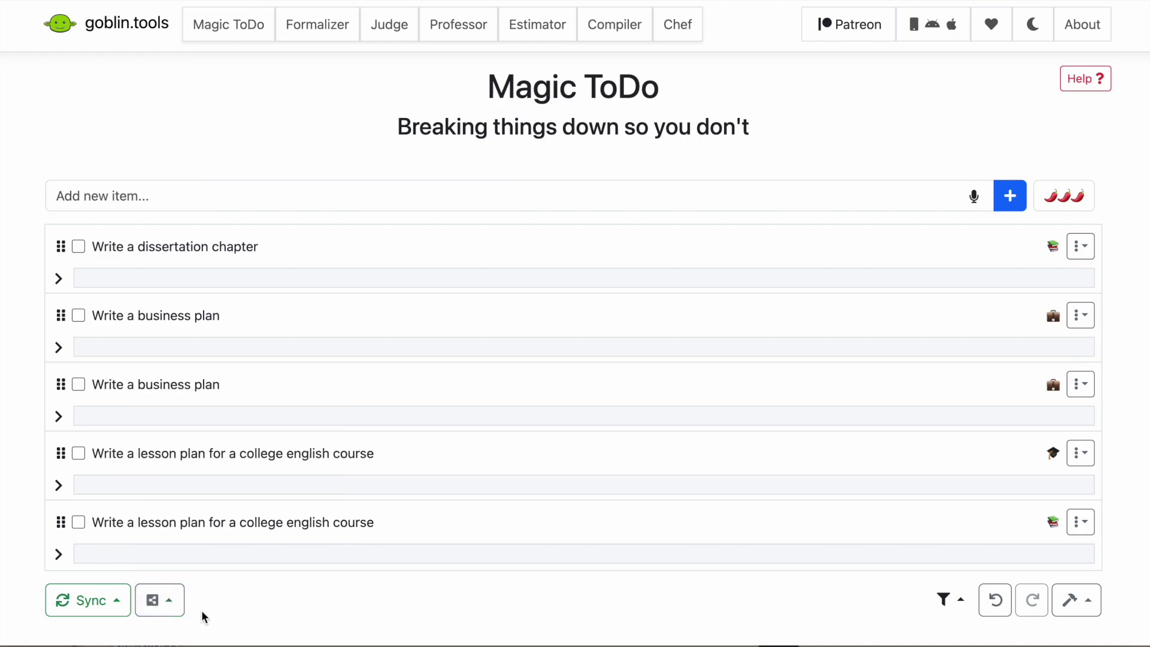